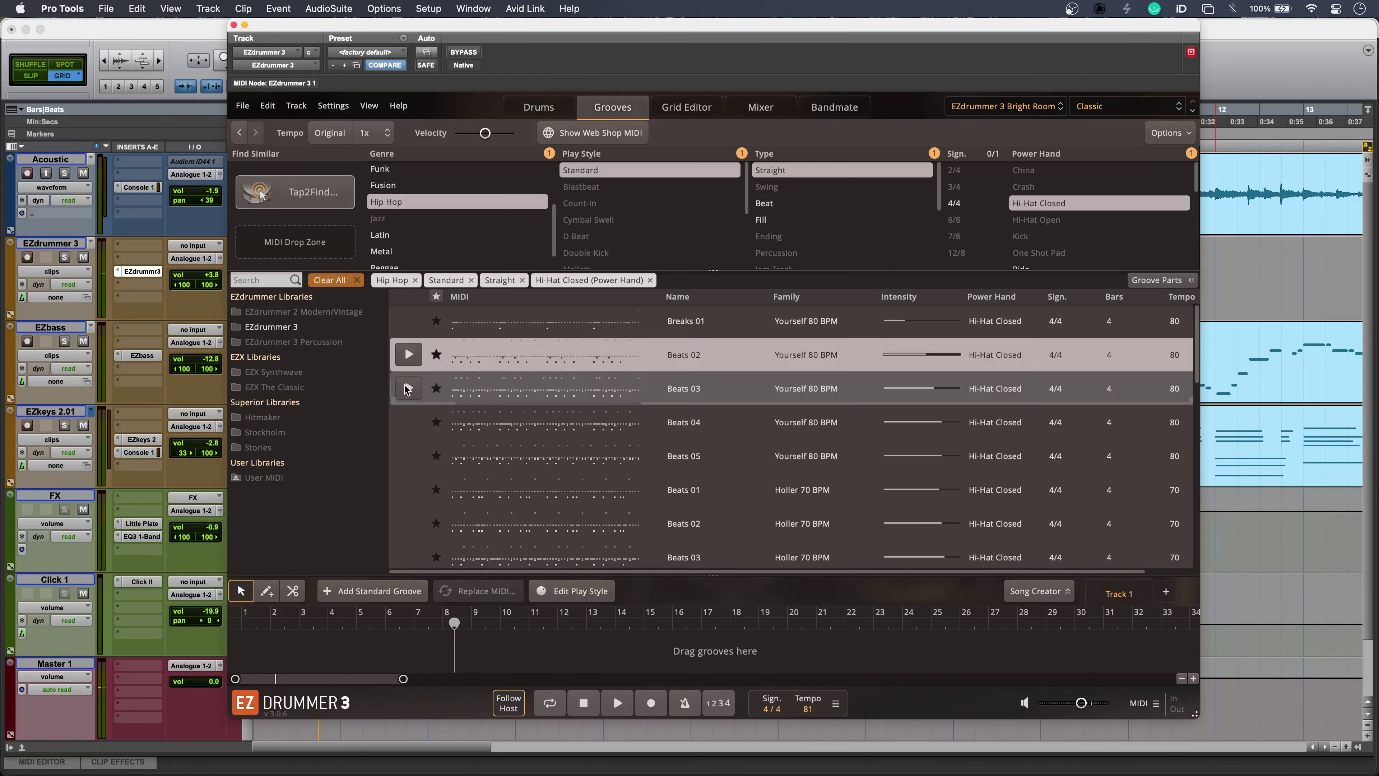
# Step: Audition the hip hop groove Beats 03 from Yourself 80 BPM and the reggae groove Verse 02 from Reggaeton 88 BPM
pyautogui.click(405, 389)
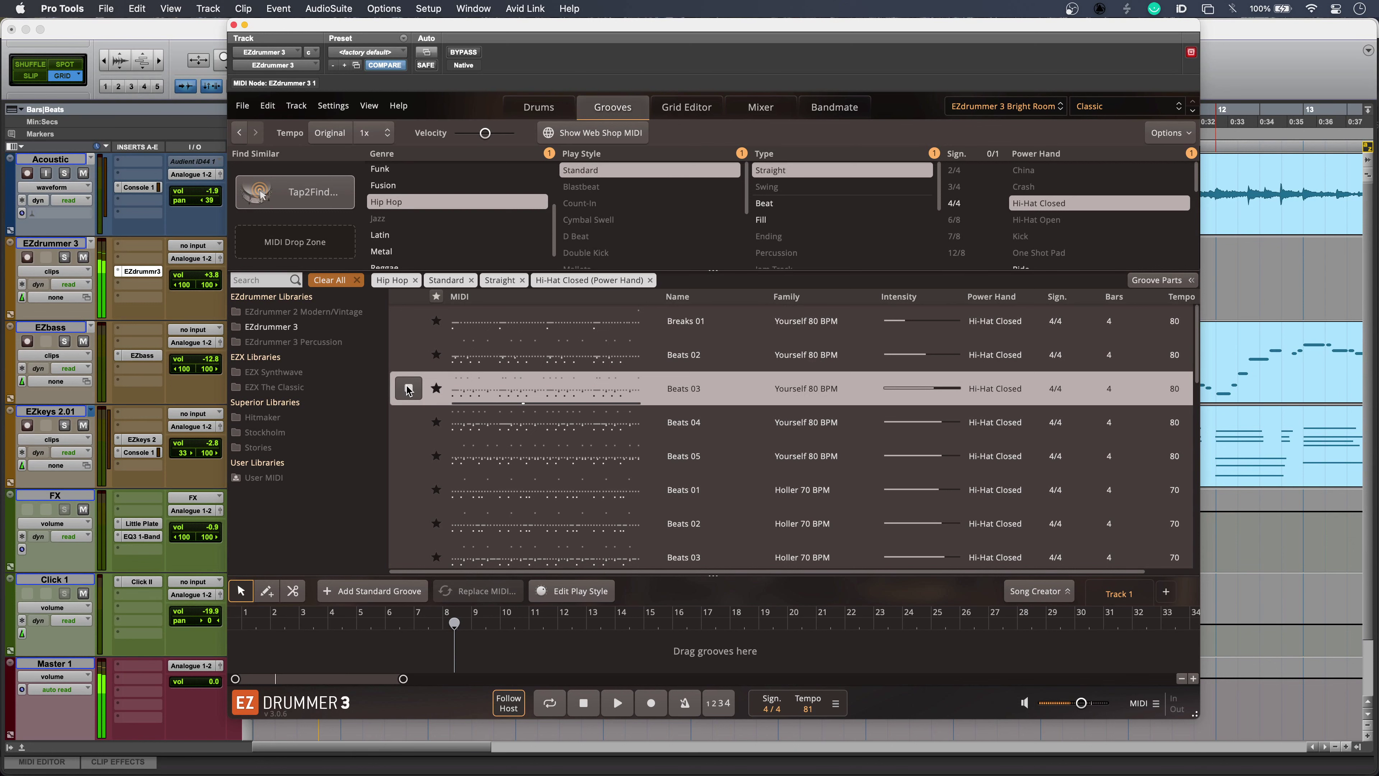
pyautogui.click(409, 389)
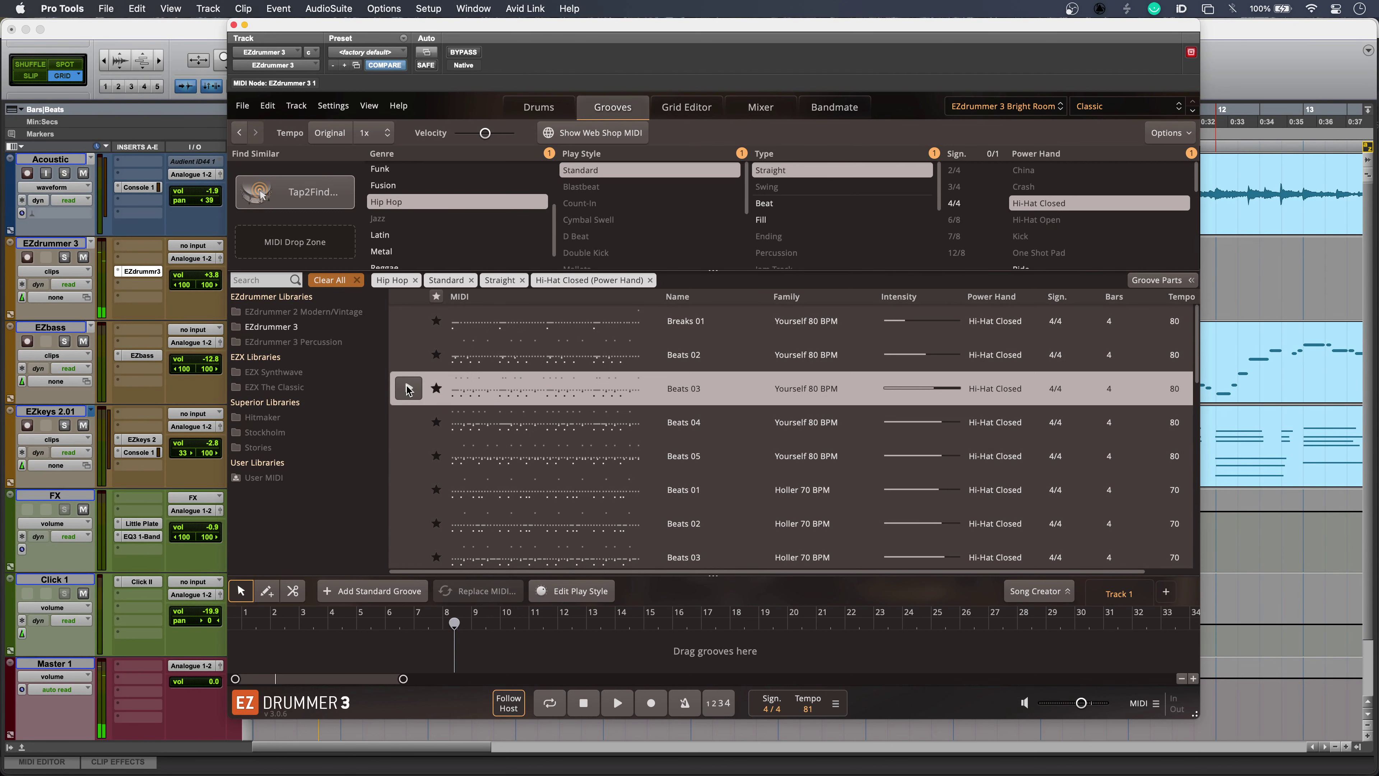
pyautogui.click(538, 108)
pyautogui.click(406, 489)
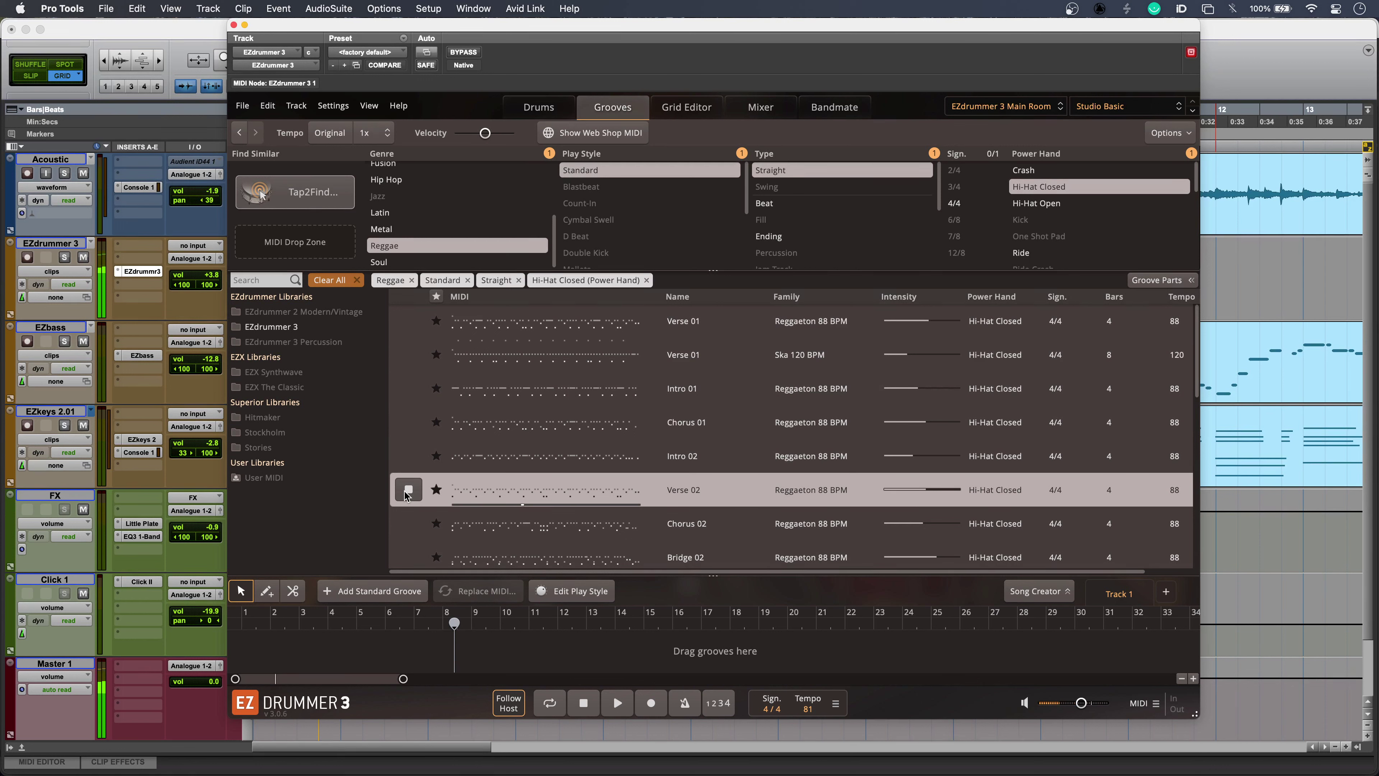
pyautogui.click(405, 493)
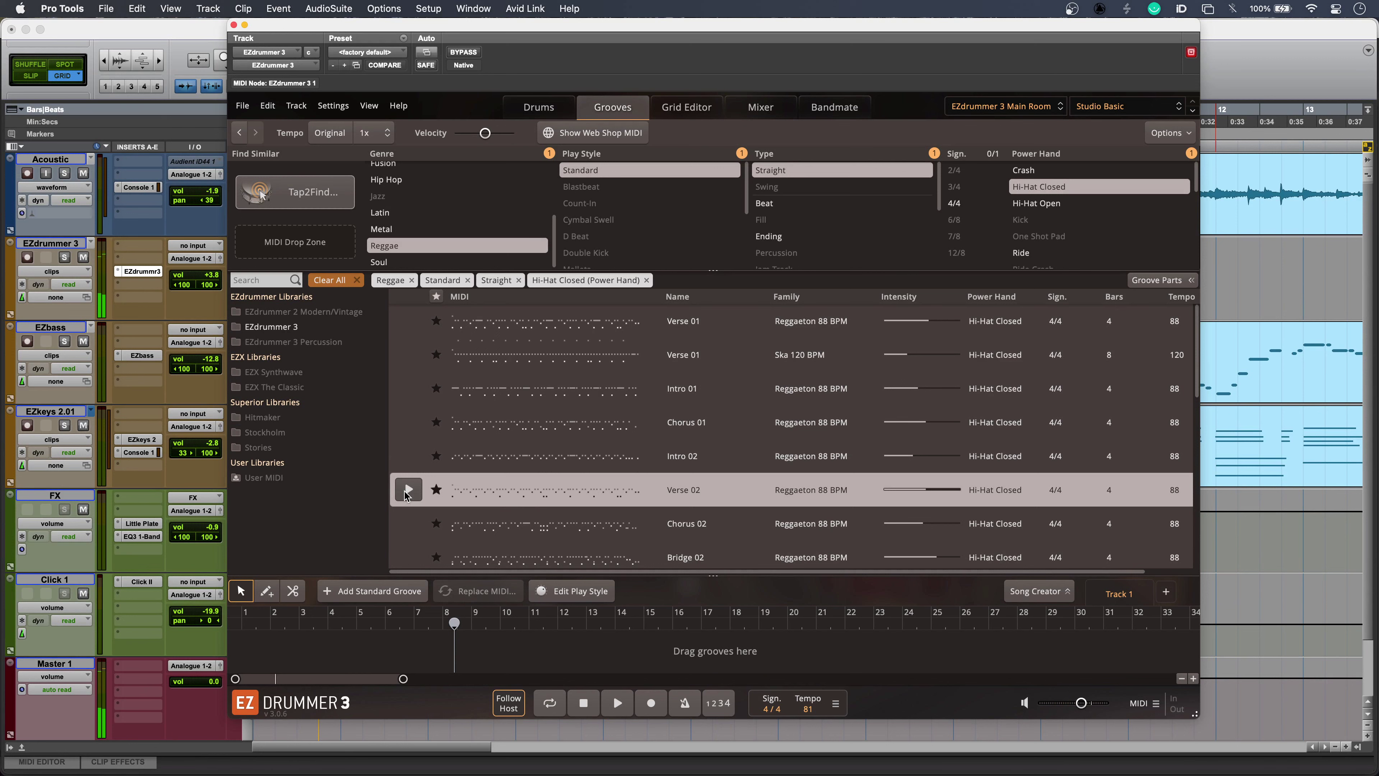
# Step: Load the EZdrummer 2 Vintage kit, view its drums, and audition the Basic Jazz 120 BPM groove Pre Chorus 02
pyautogui.click(1005, 106)
pyautogui.click(1027, 149)
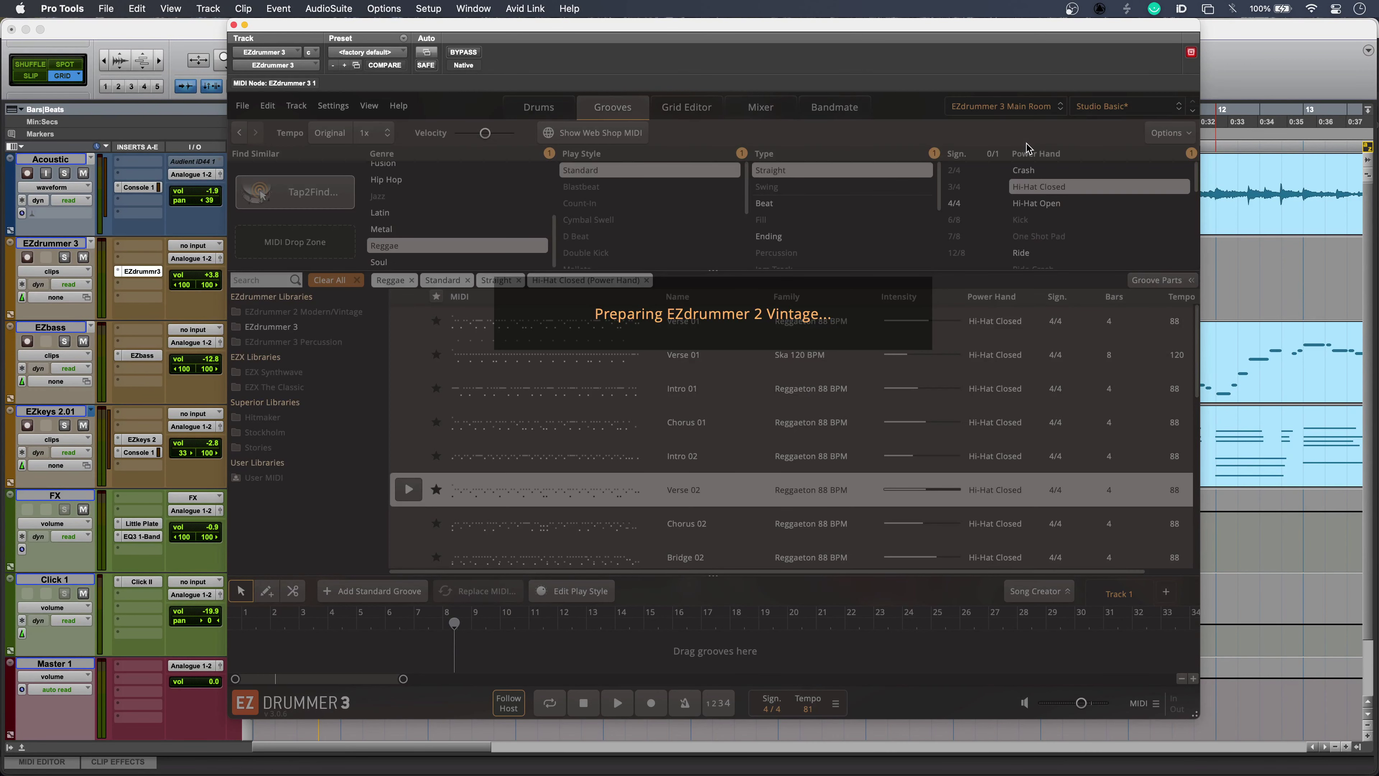
pyautogui.click(545, 107)
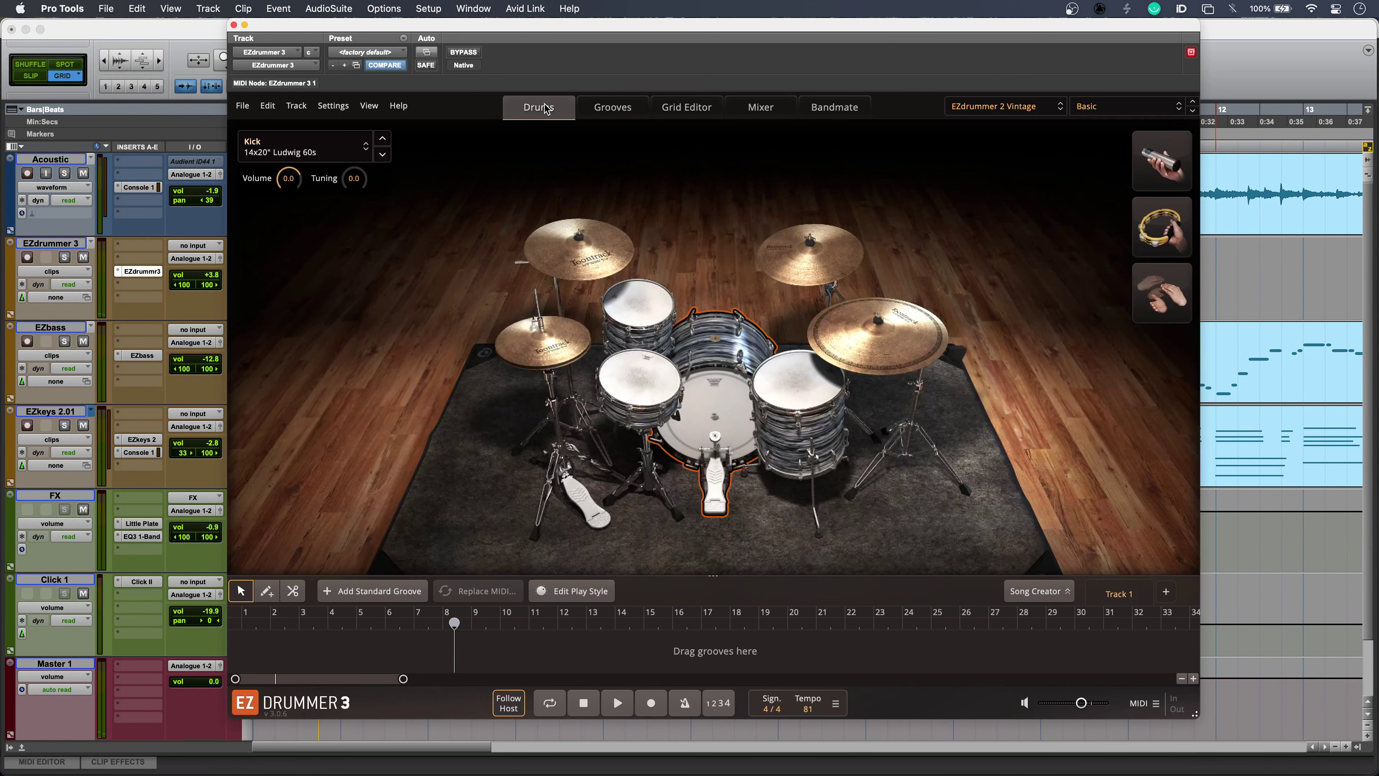
pyautogui.click(408, 434)
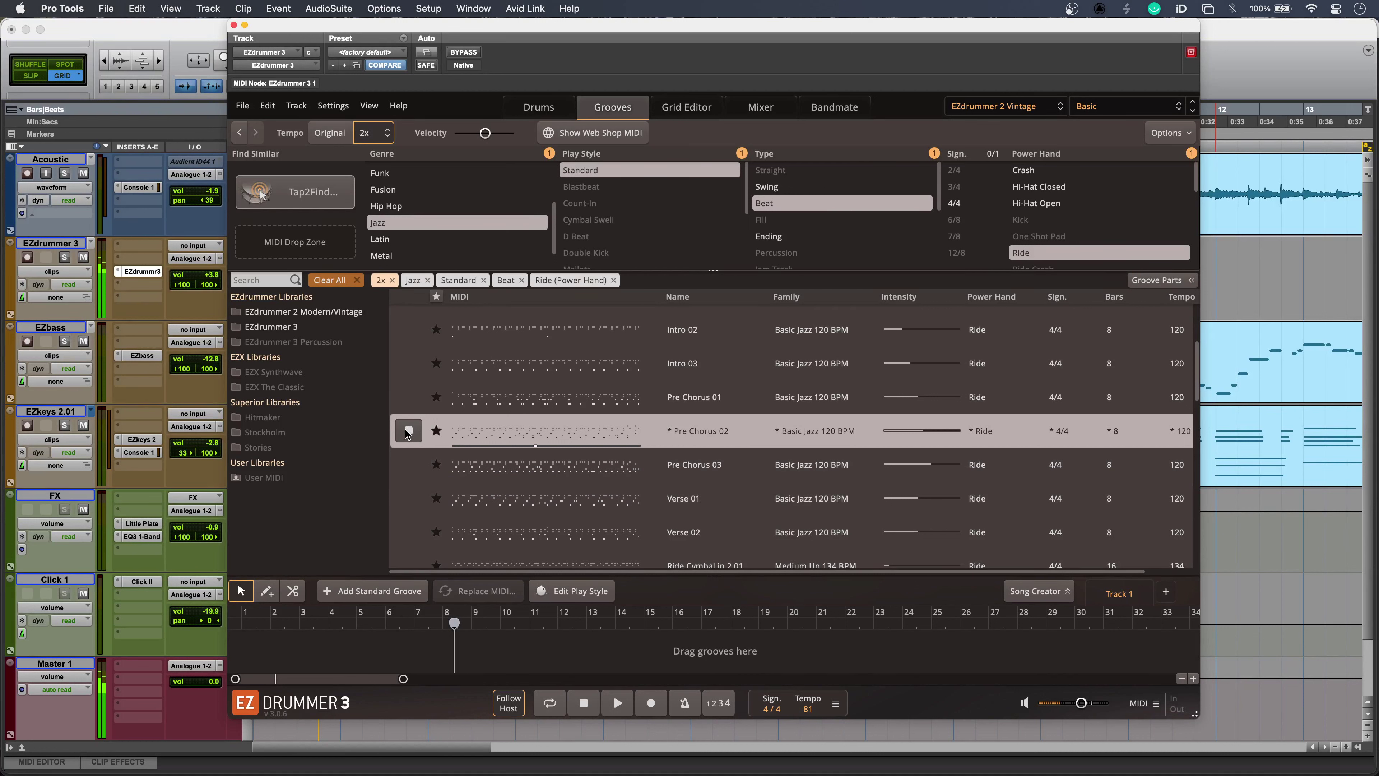
pyautogui.click(408, 431)
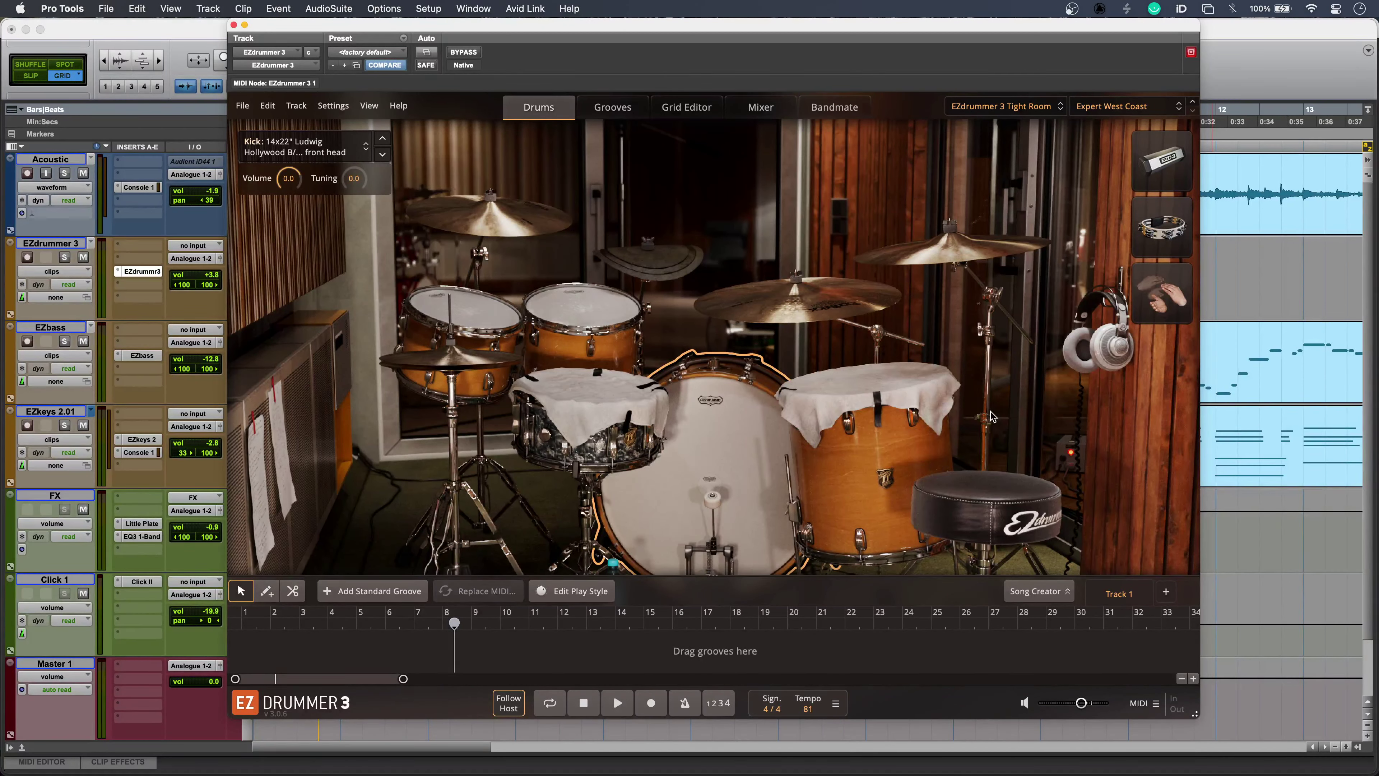
# Step: Play back part of the session to hear the existing instrument tracks without a drum groove
pyautogui.press('space')
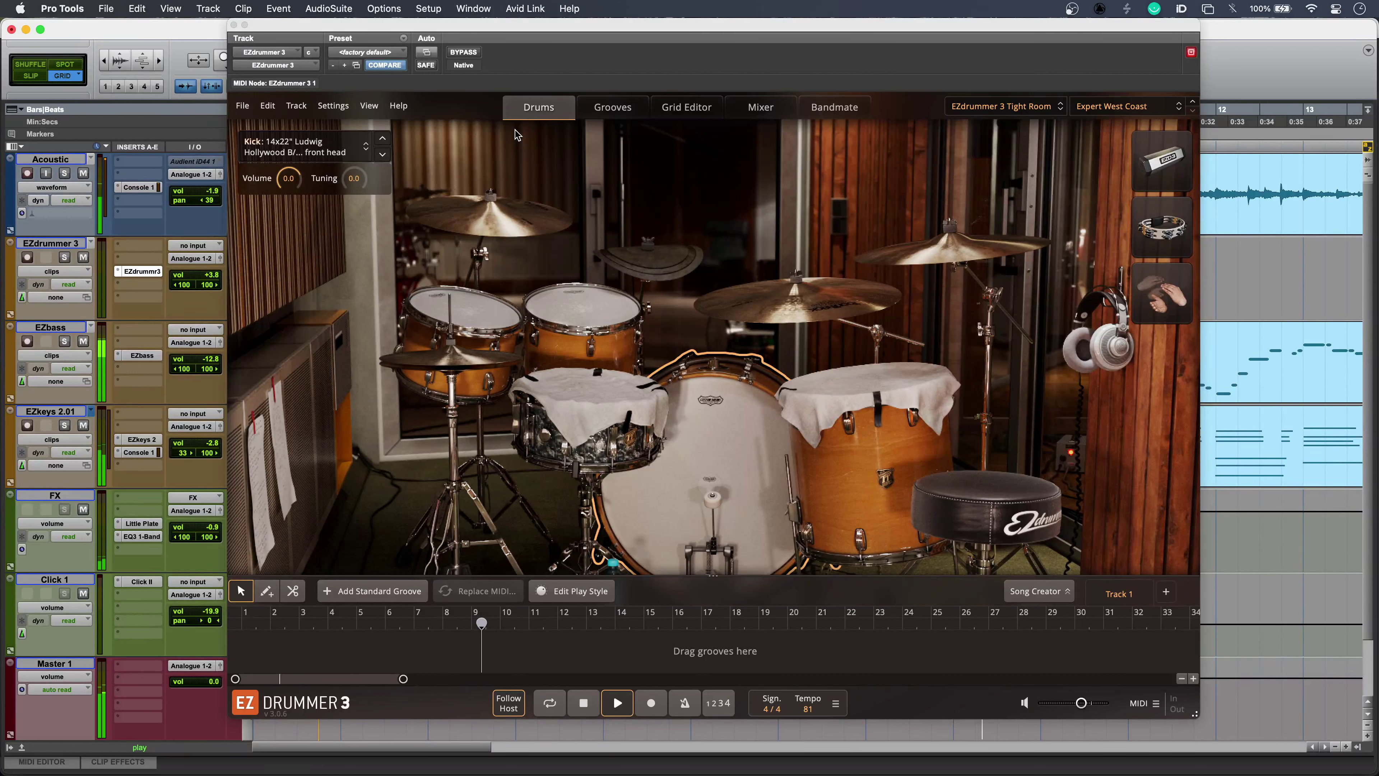
pyautogui.press('space')
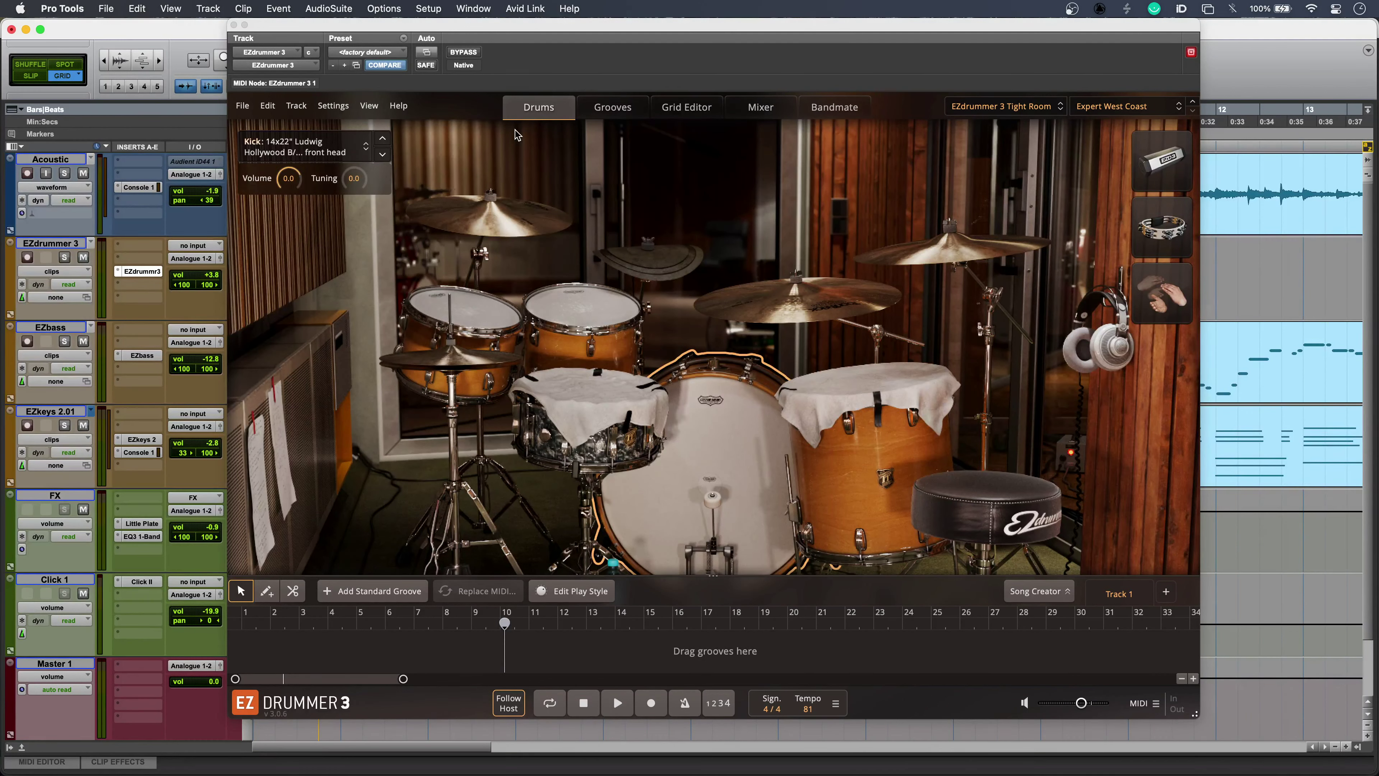
# Step: Clear the current groove filters, place Verse 01 from Synchronous 160 BPM at bar 2 of the song track, and play it with the session
pyautogui.click(614, 110)
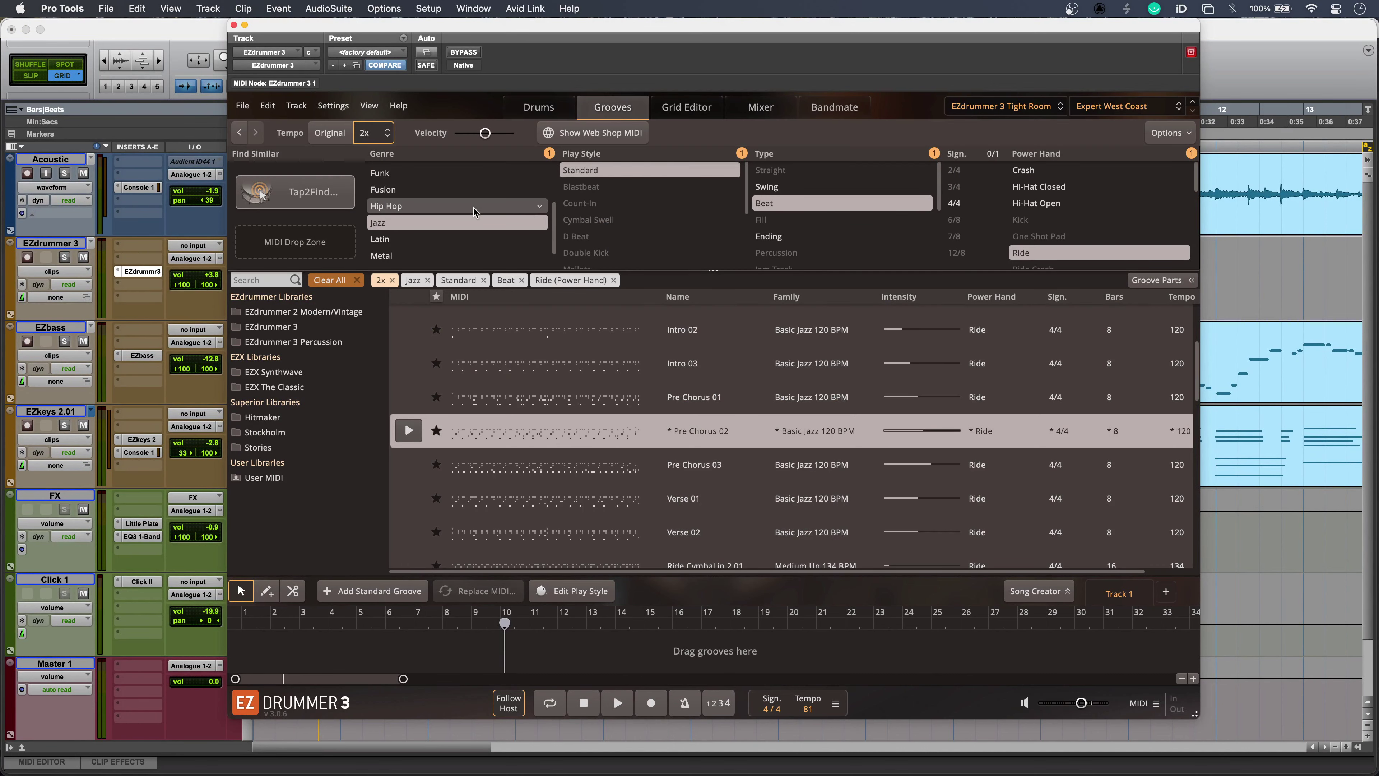
pyautogui.click(352, 280)
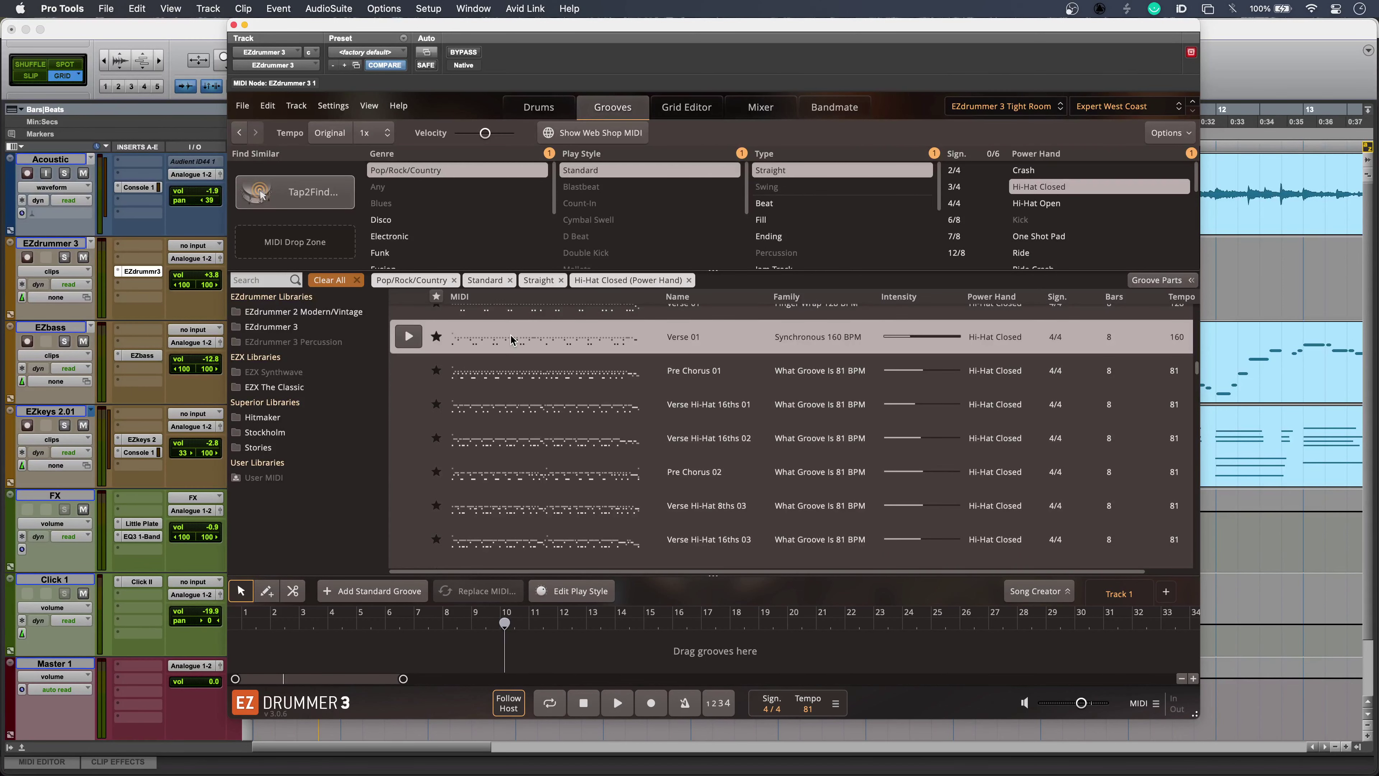
pyautogui.moveTo(511, 340); pyautogui.dragTo(436, 496)
pyautogui.moveTo(379, 614); pyautogui.dragTo(275, 645)
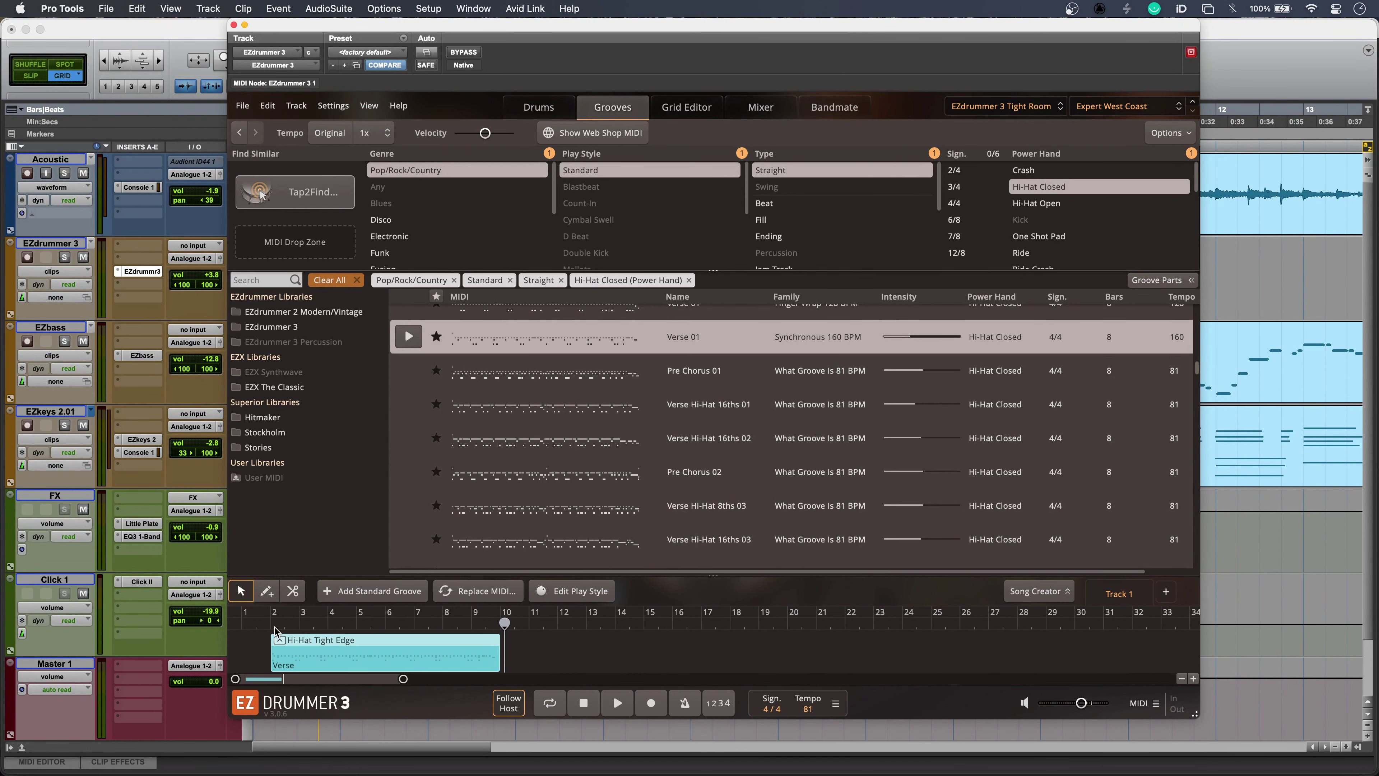
pyautogui.press('space')
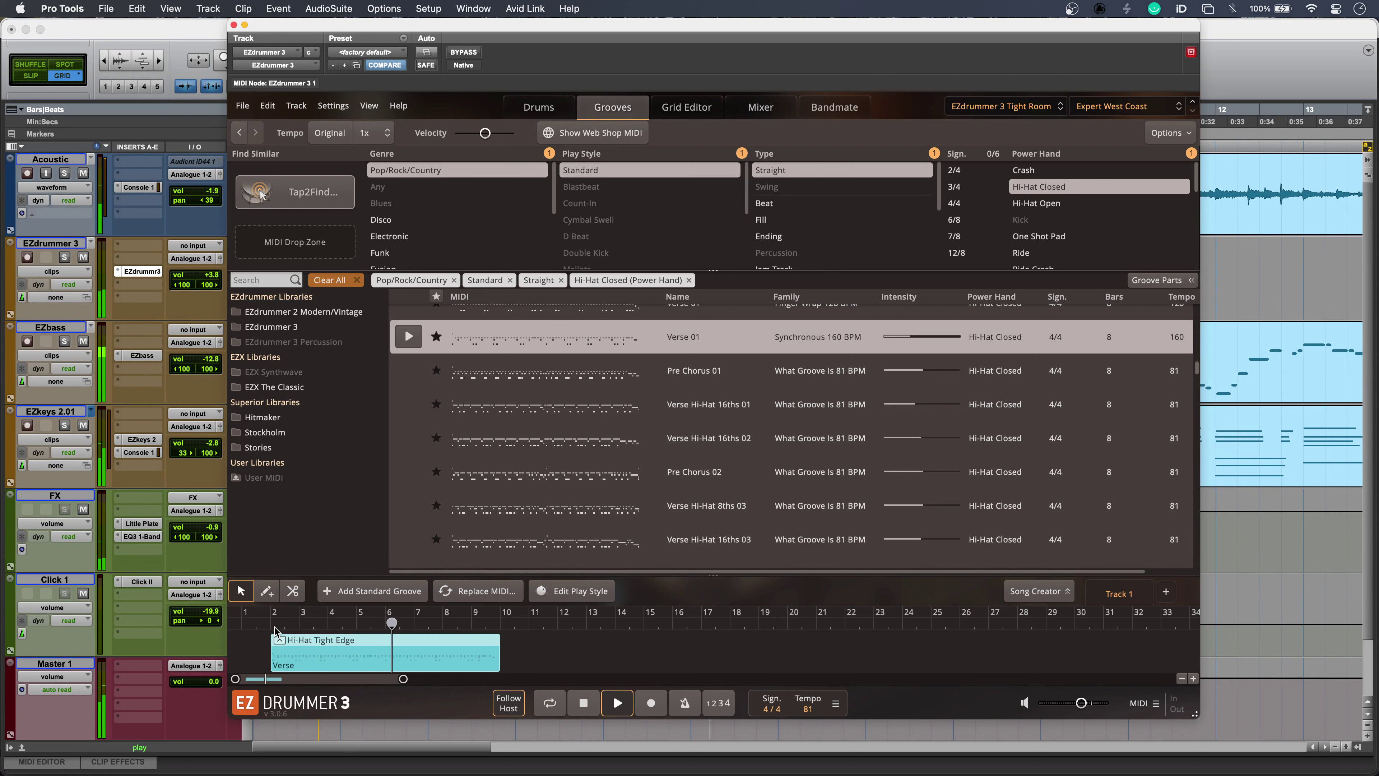
pyautogui.press('space')
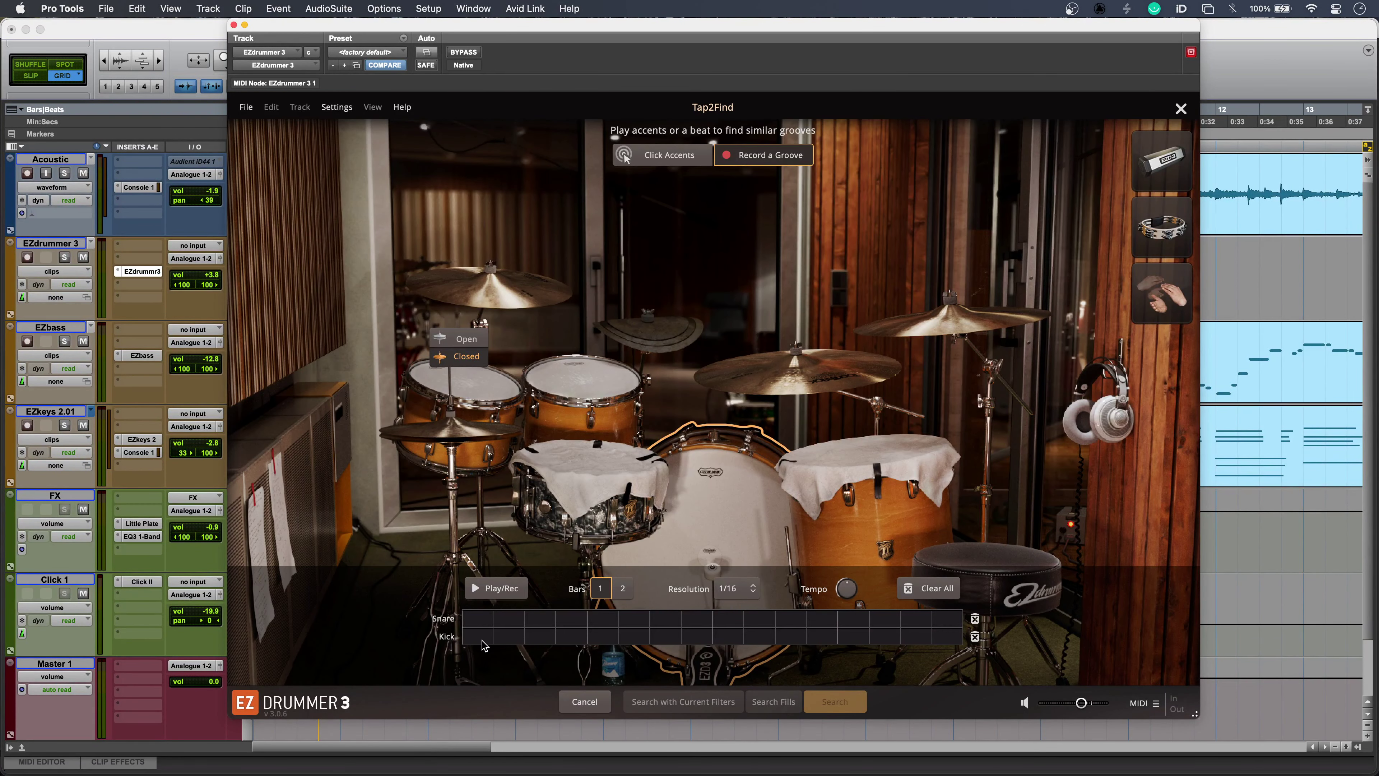
# Step: Start a one-bar Tap2Find beat with kicks on sixteenth steps 1, 3 and 6 and snares on steps 5 and 13, playing it back
pyautogui.click(477, 636)
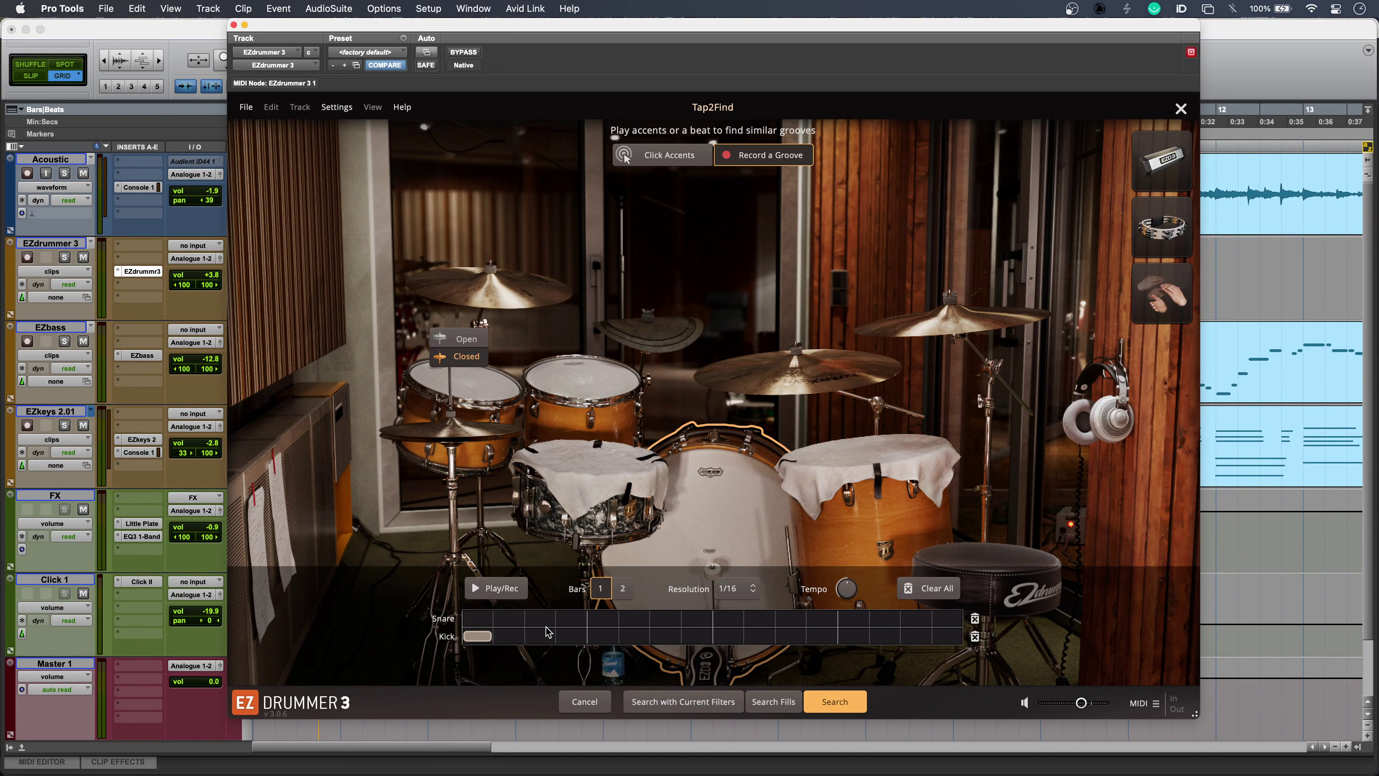
pyautogui.click(604, 618)
pyautogui.click(853, 619)
pyautogui.press('space')
pyautogui.click(540, 636)
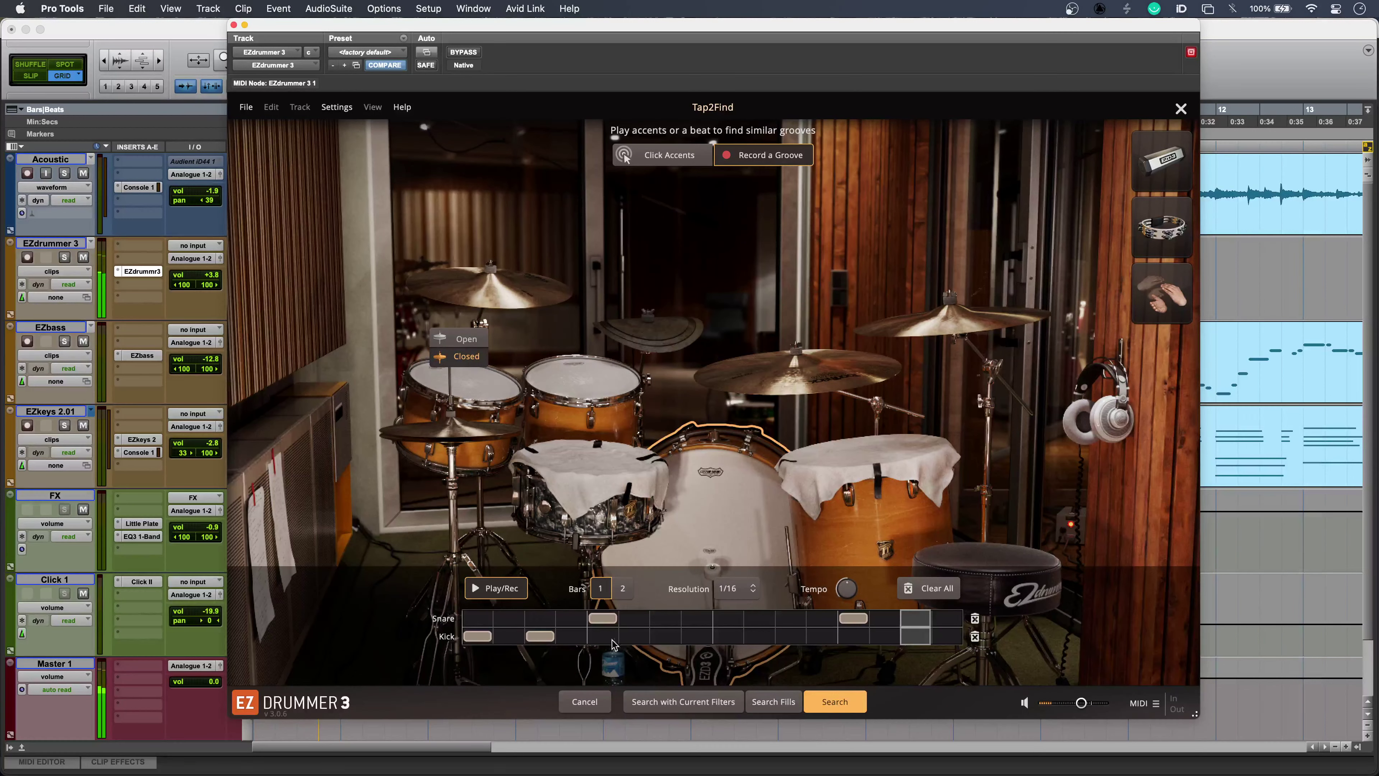
pyautogui.click(634, 636)
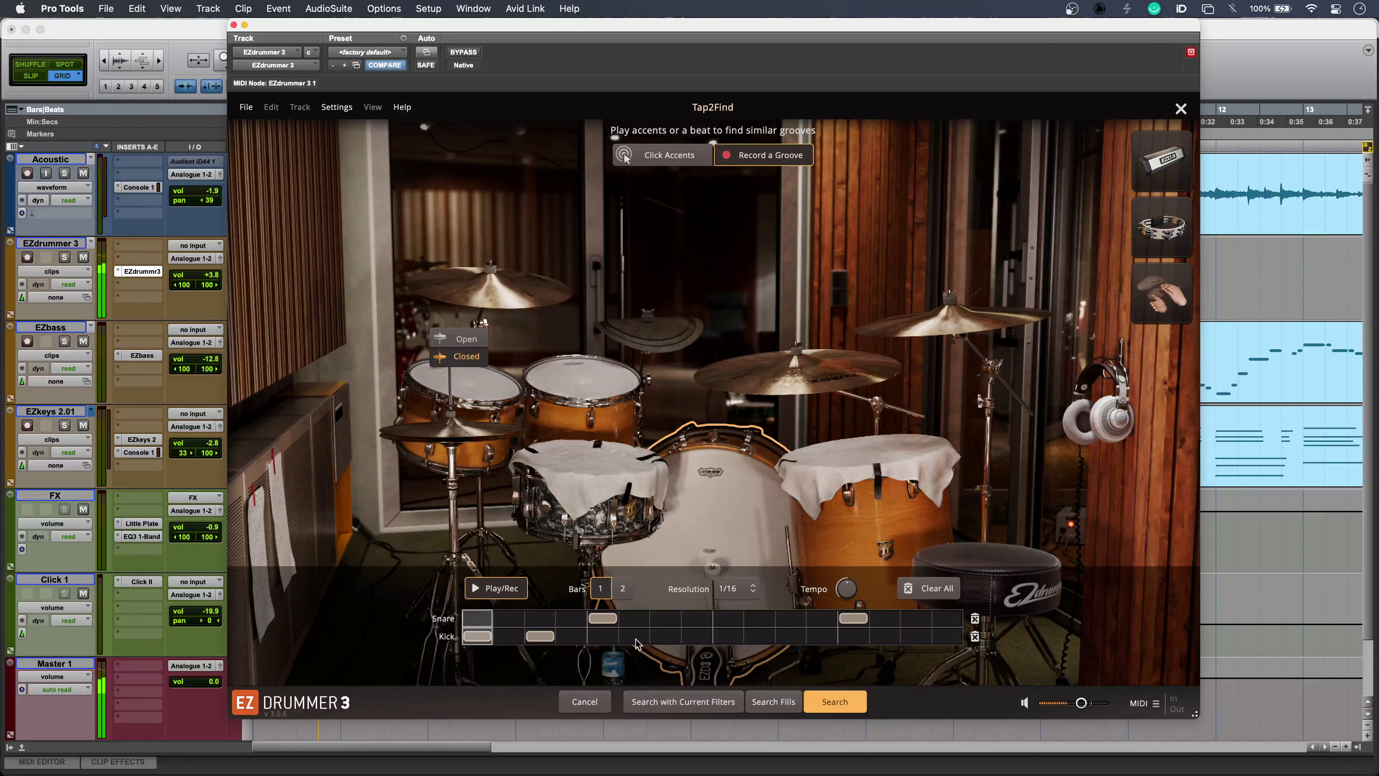
# Step: Complete the Tap2Find kick pattern with hits on sixteenth steps 10 and 14, and stop its playback
pyautogui.click(759, 637)
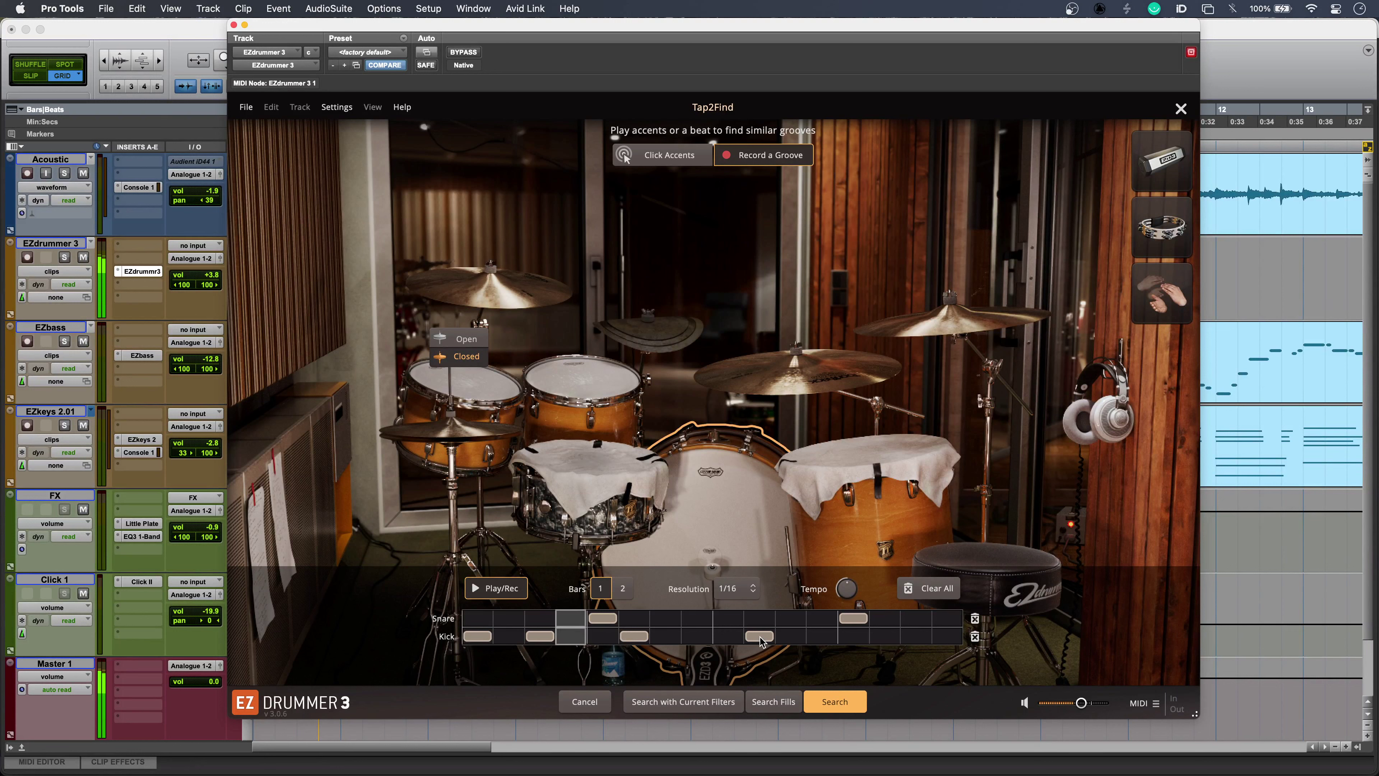
pyautogui.click(760, 637)
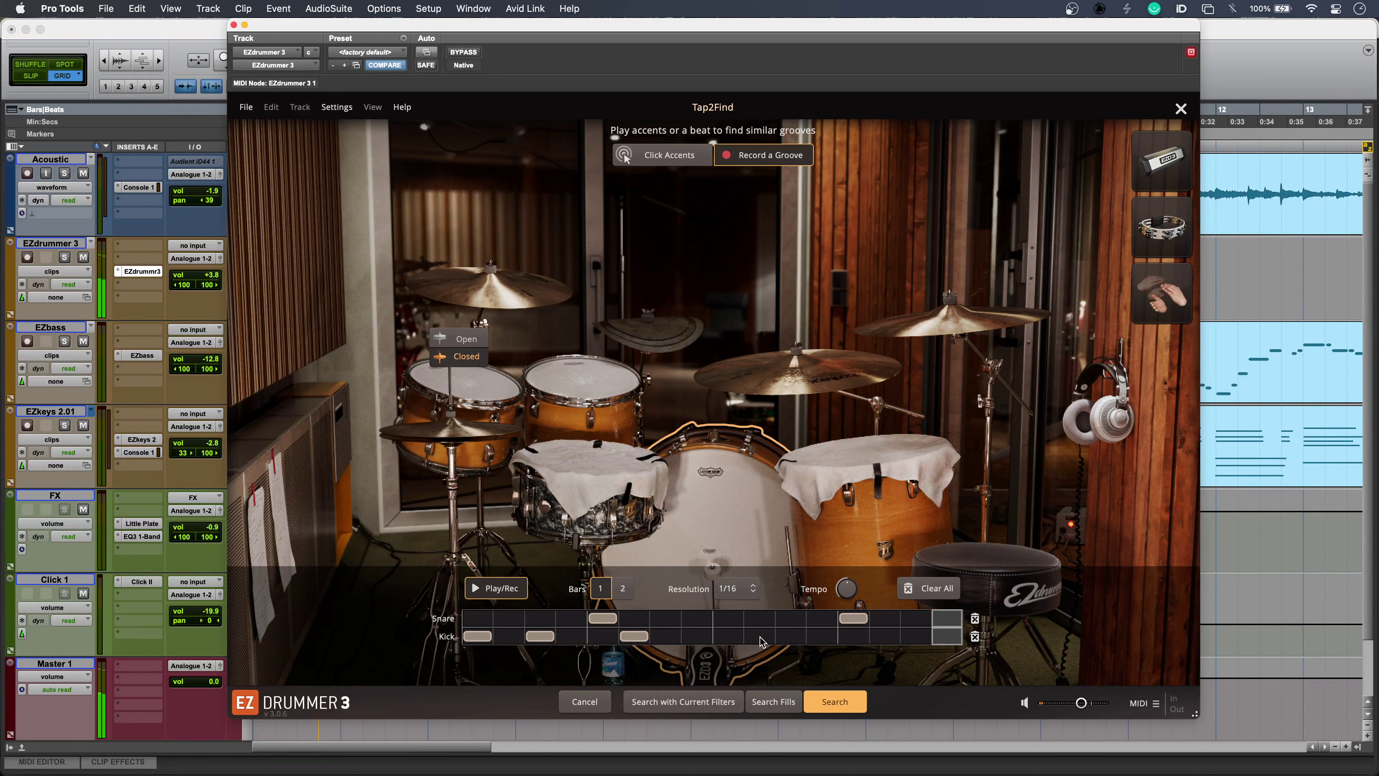
pyautogui.click(727, 636)
pyautogui.moveTo(727, 636); pyautogui.dragTo(759, 636)
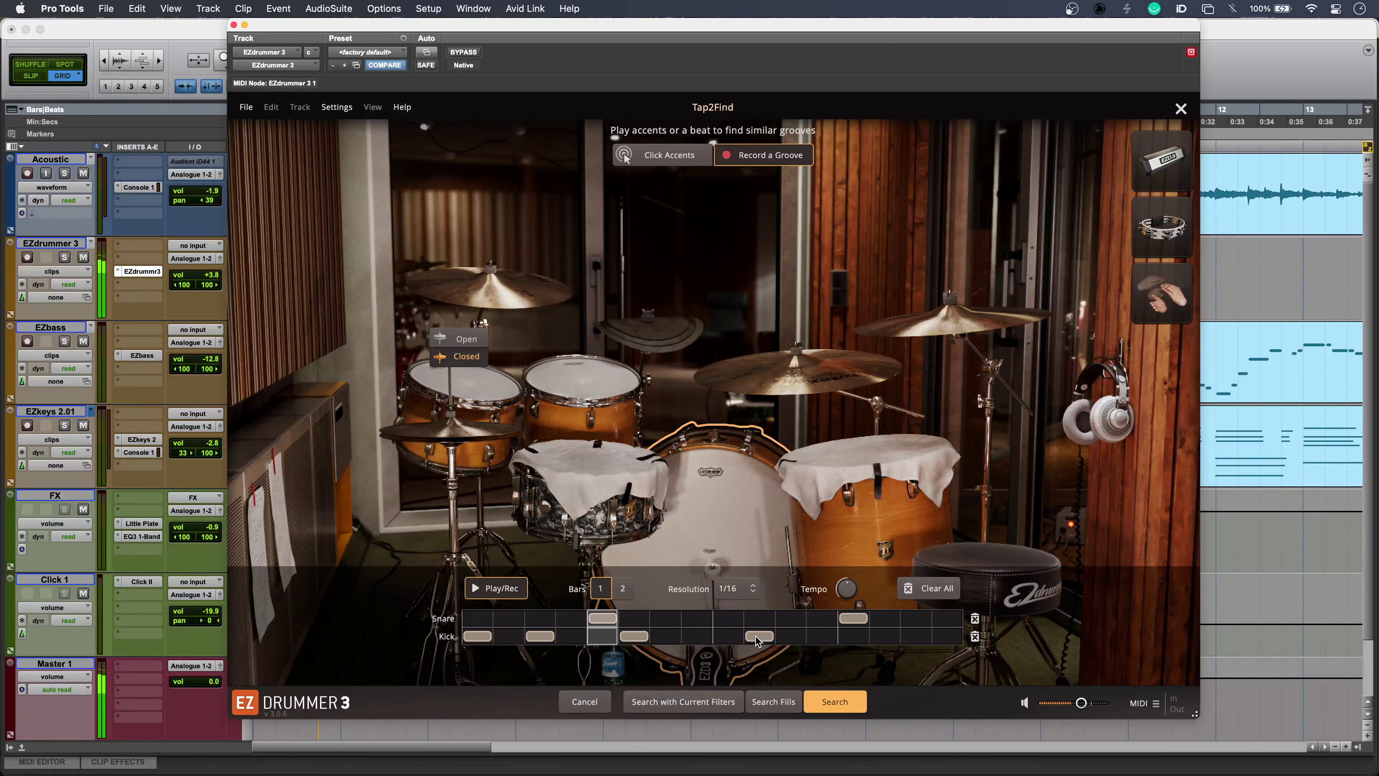
pyautogui.click(894, 638)
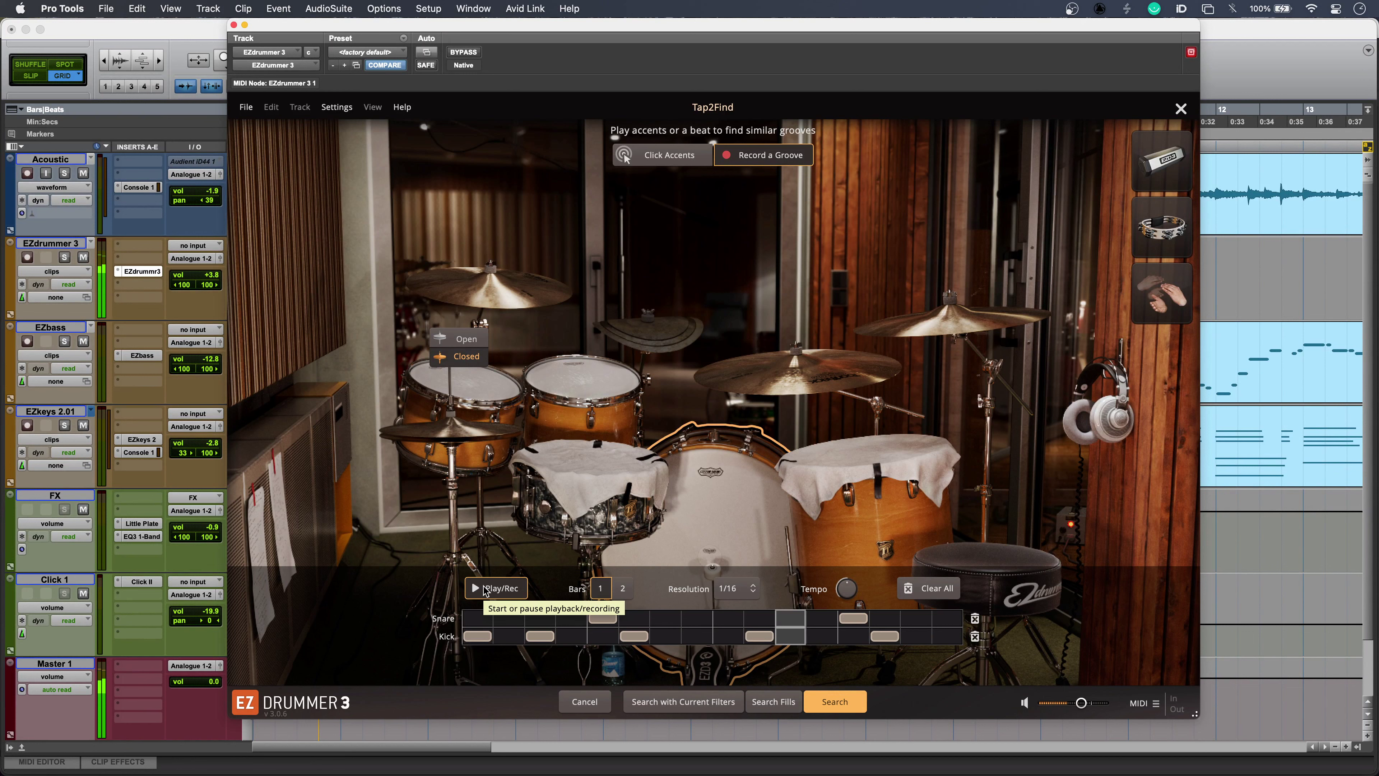
pyautogui.click(484, 589)
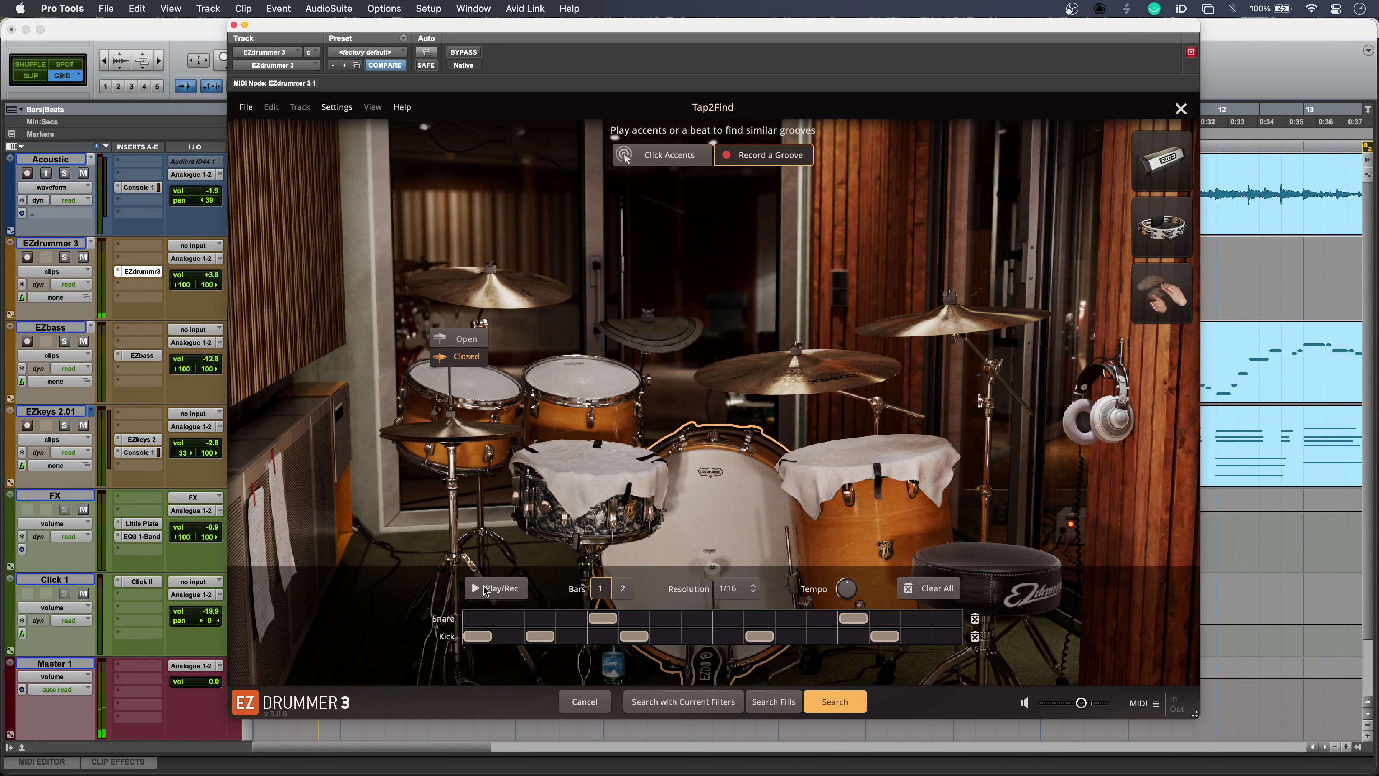
# Step: Search for similar grooves using the current filters, and audition Fill 14 from Fight 72 BPM and Verse 02 from Uptempo Rock 173 BPM
pyautogui.click(714, 702)
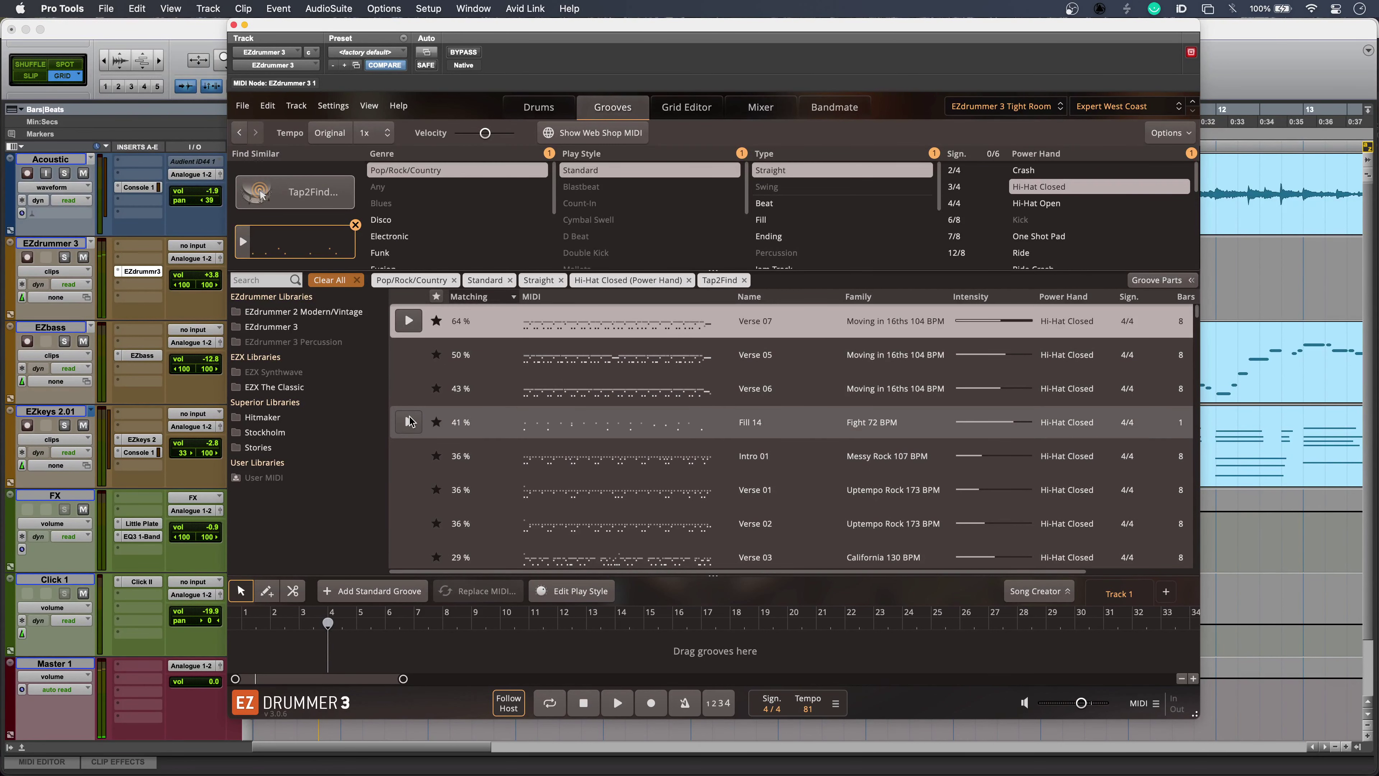
pyautogui.click(409, 422)
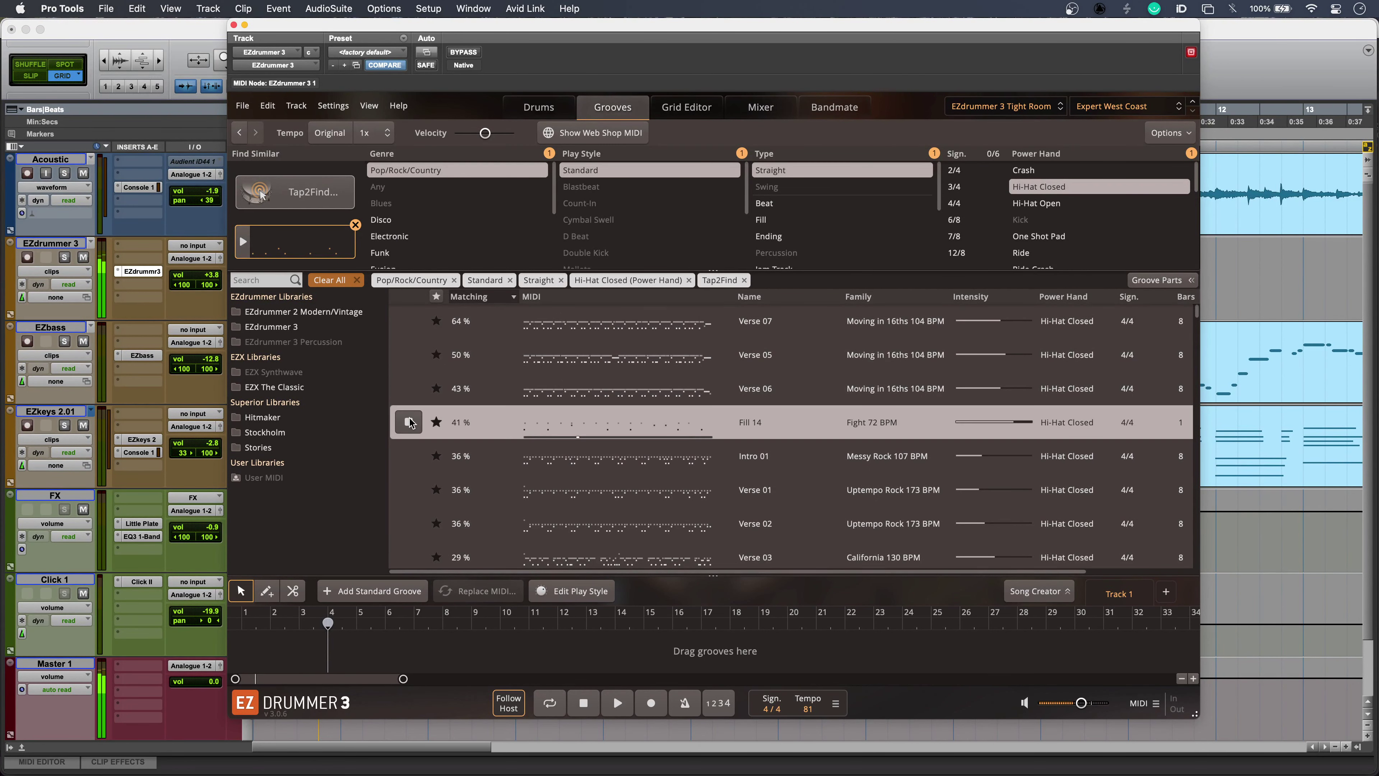
pyautogui.click(409, 422)
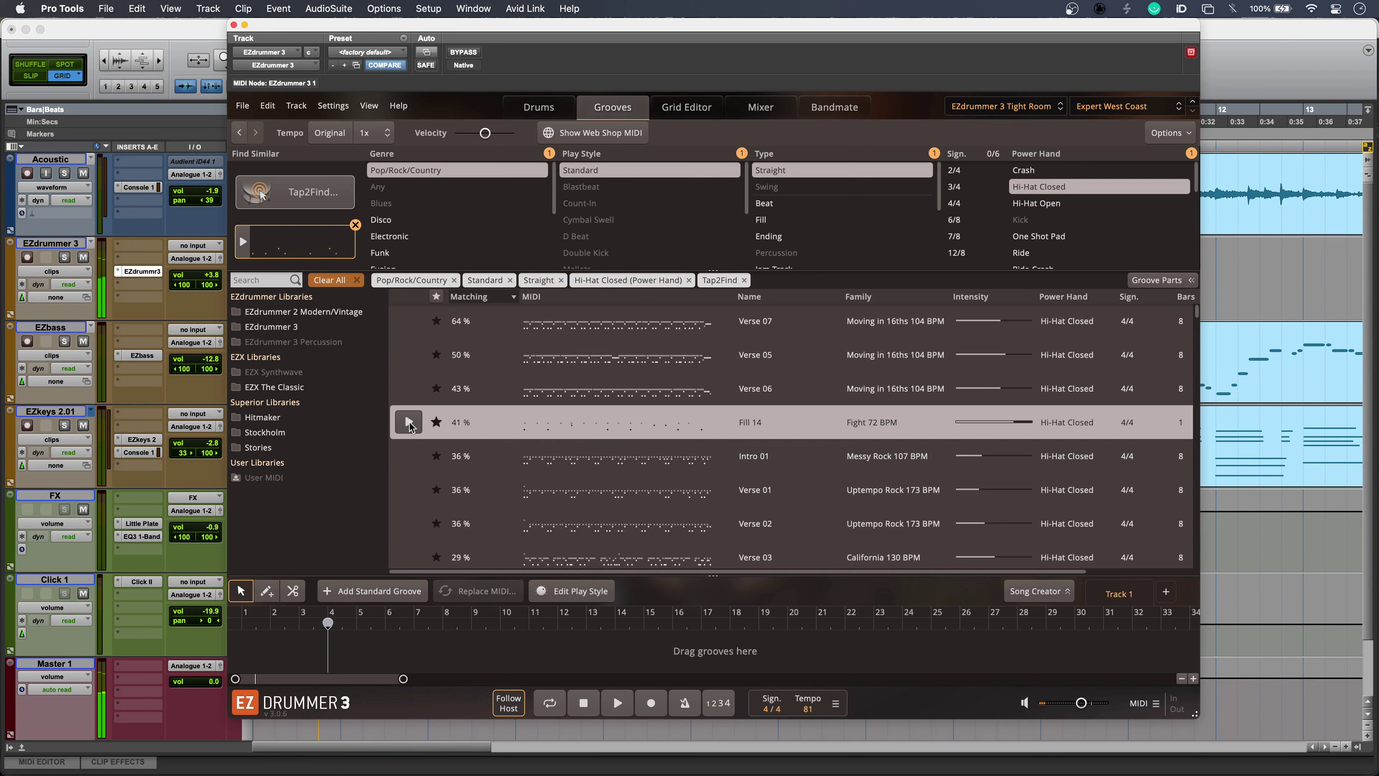
pyautogui.click(411, 523)
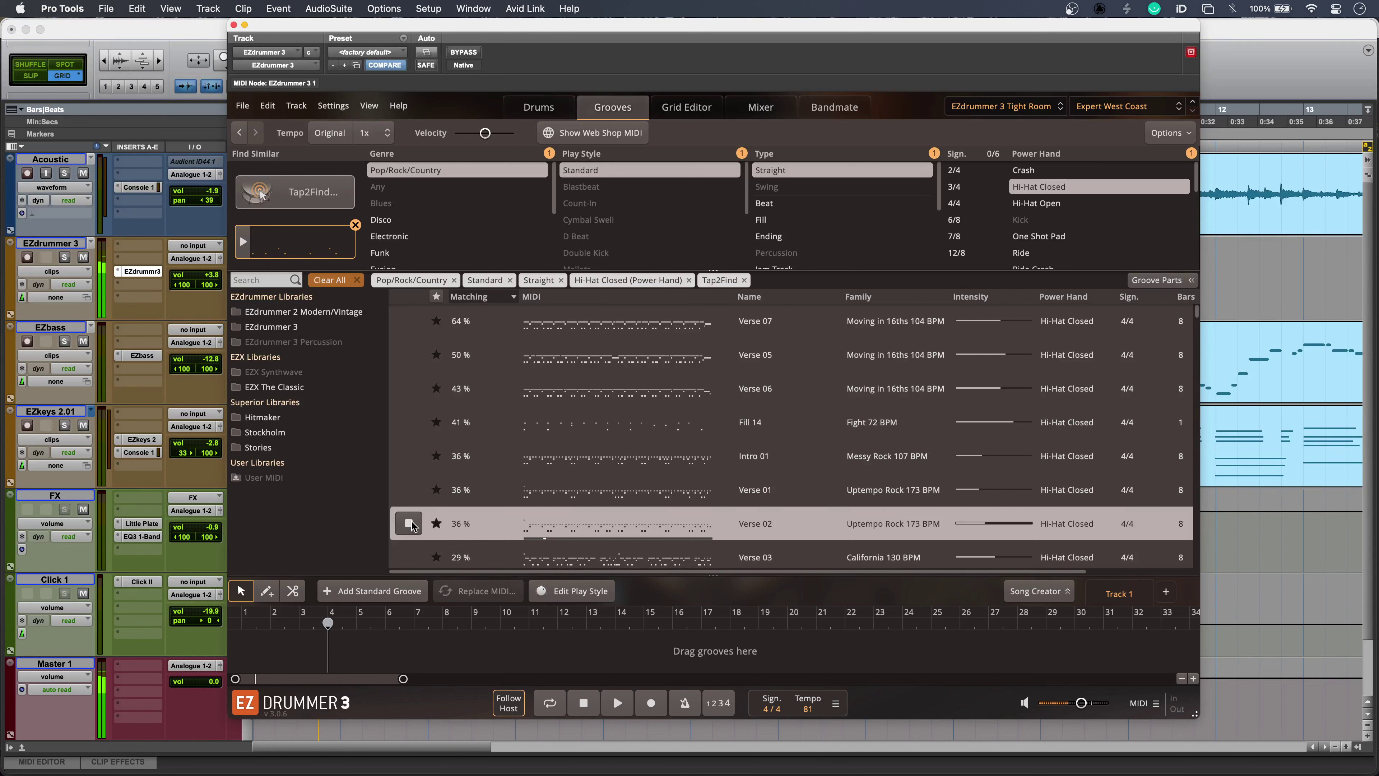
pyautogui.click(411, 523)
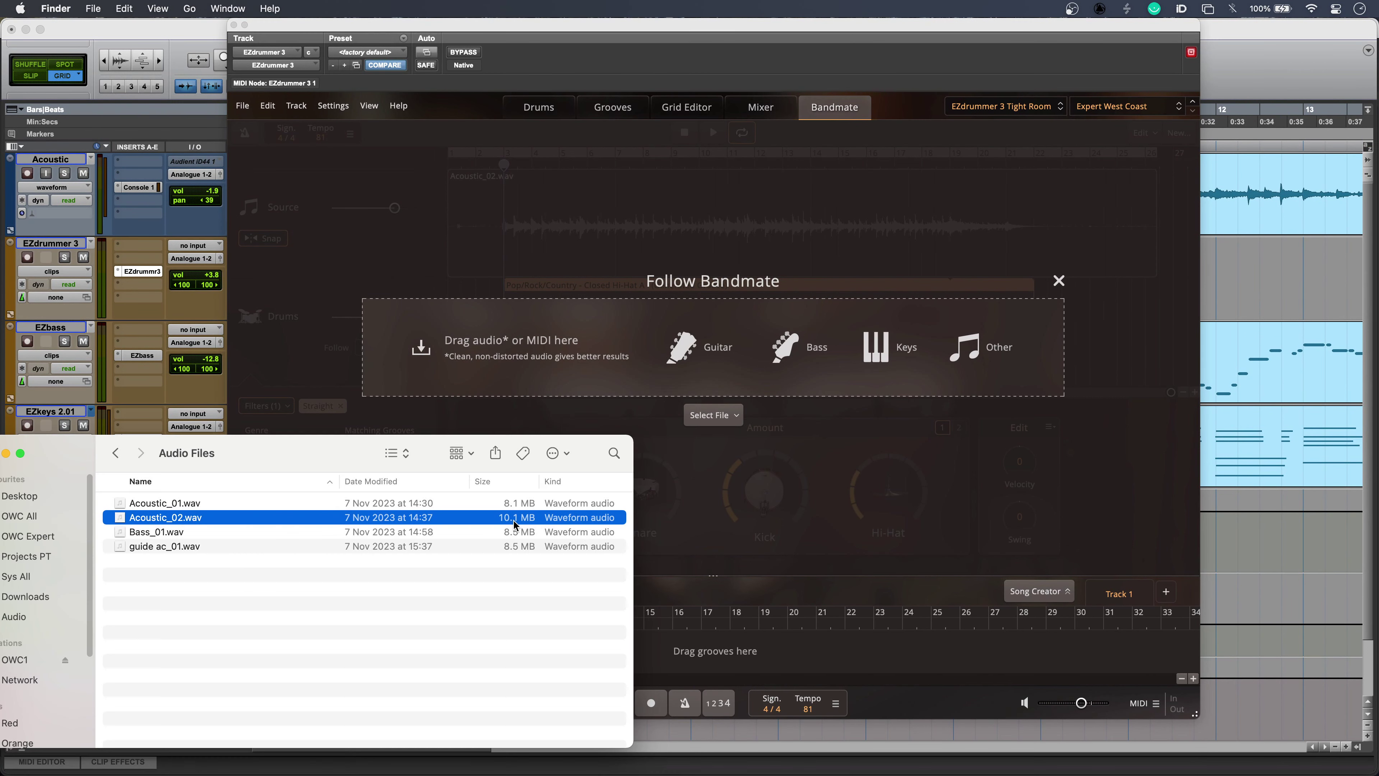
# Step: Load Acoustic_02.wav into Bandmate as a guitar source and play the generated groove along with it
pyautogui.moveTo(513, 521); pyautogui.dragTo(675, 355)
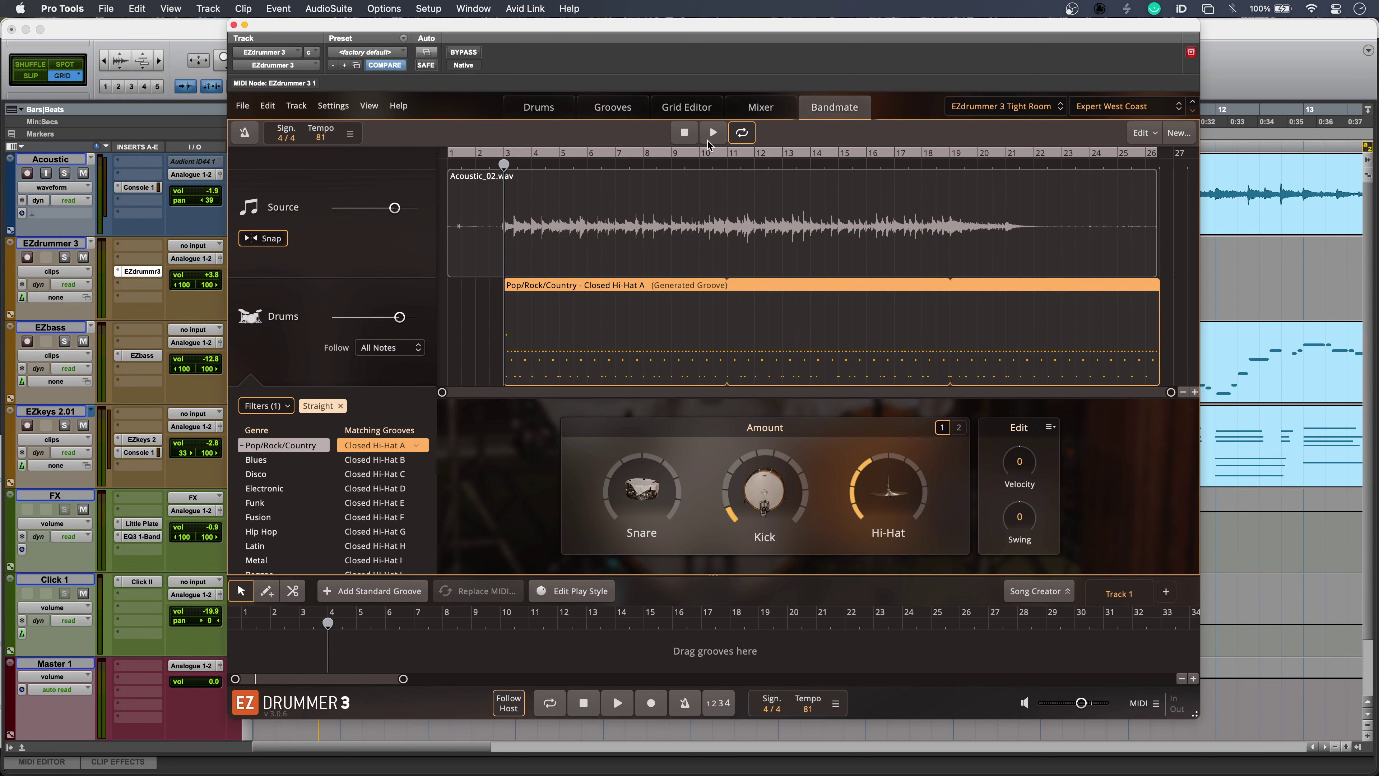
pyautogui.click(715, 134)
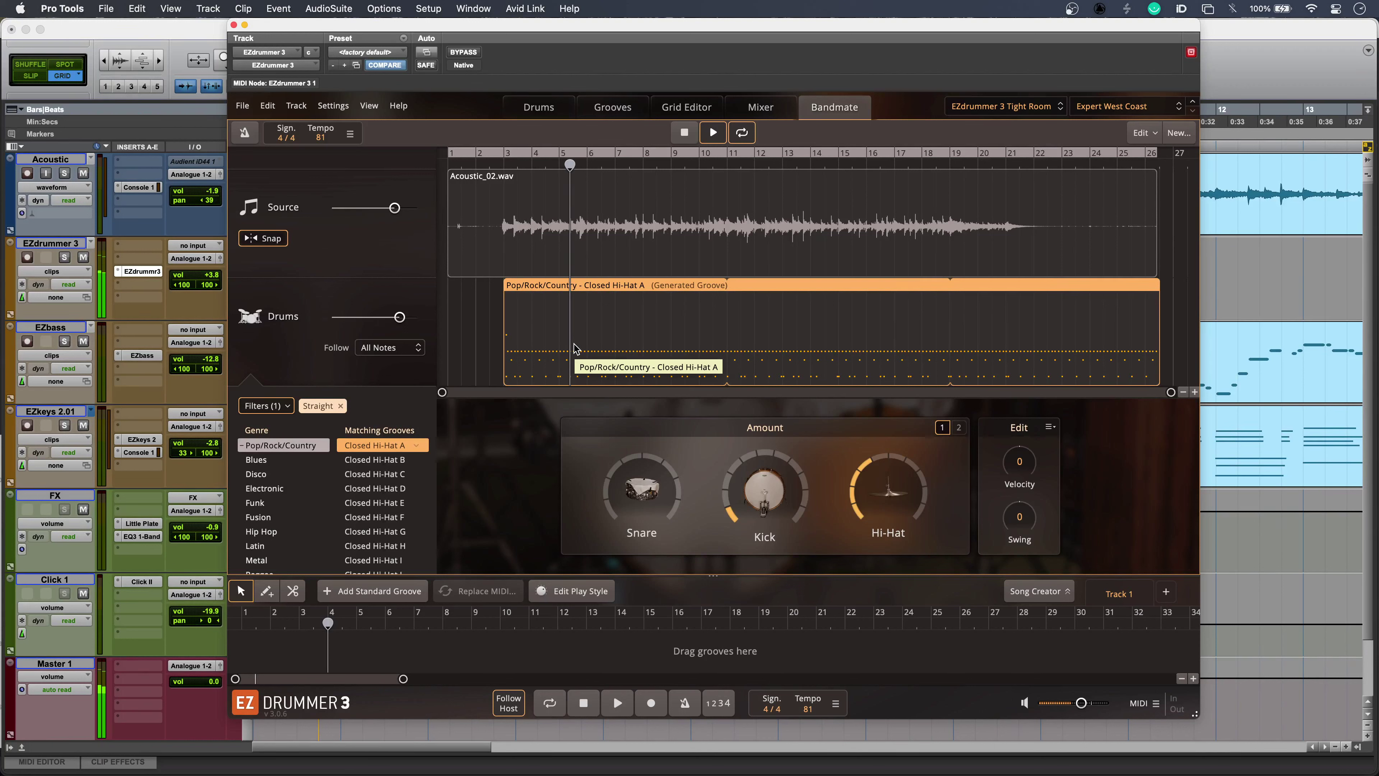
pyautogui.press('space')
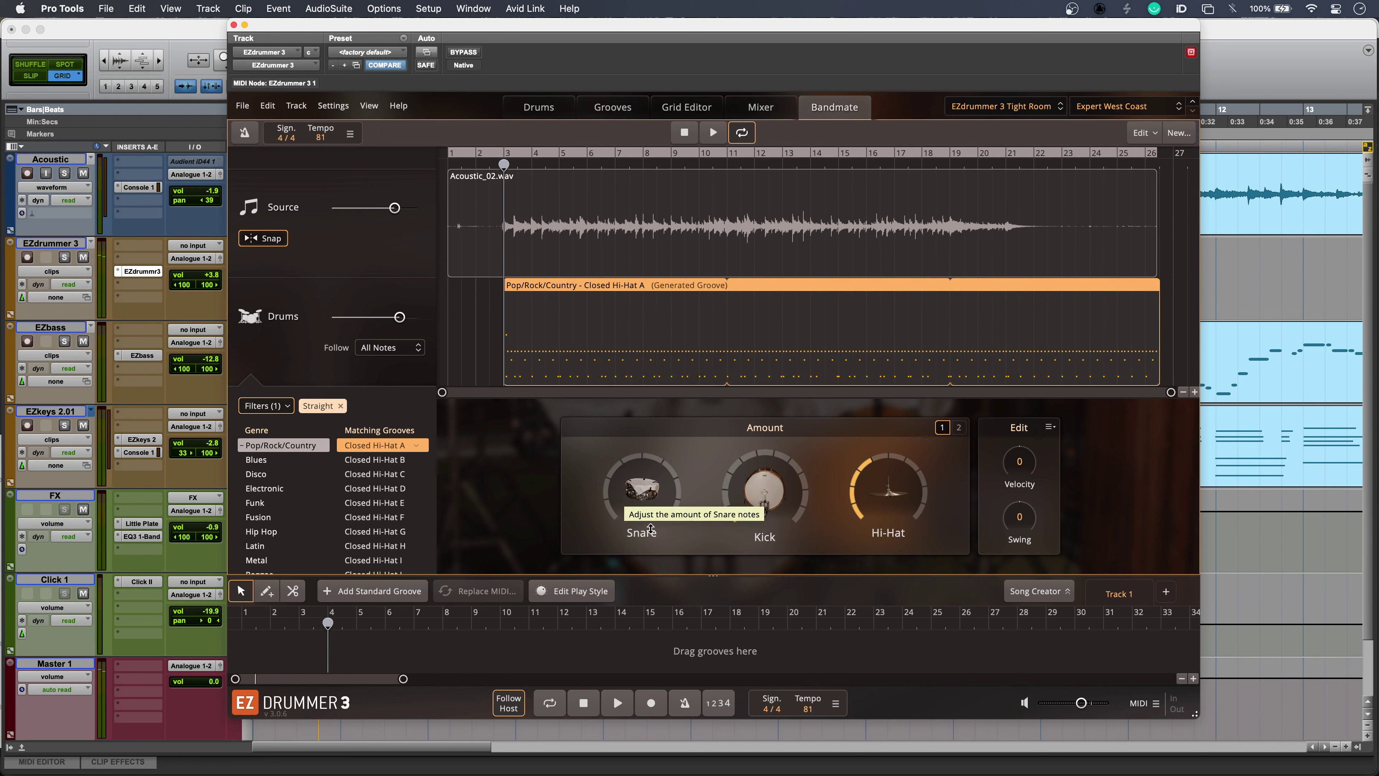
# Step: Increase the kick and snare amounts of the generated Bandmate groove and play back the result
pyautogui.moveTo(773, 495)
pyautogui.mouseDown()
pyautogui.moveTo(773, 454)
pyautogui.moveTo(772, 472)
pyautogui.mouseUp()
pyautogui.moveTo(635, 495); pyautogui.dragTo(630, 459)
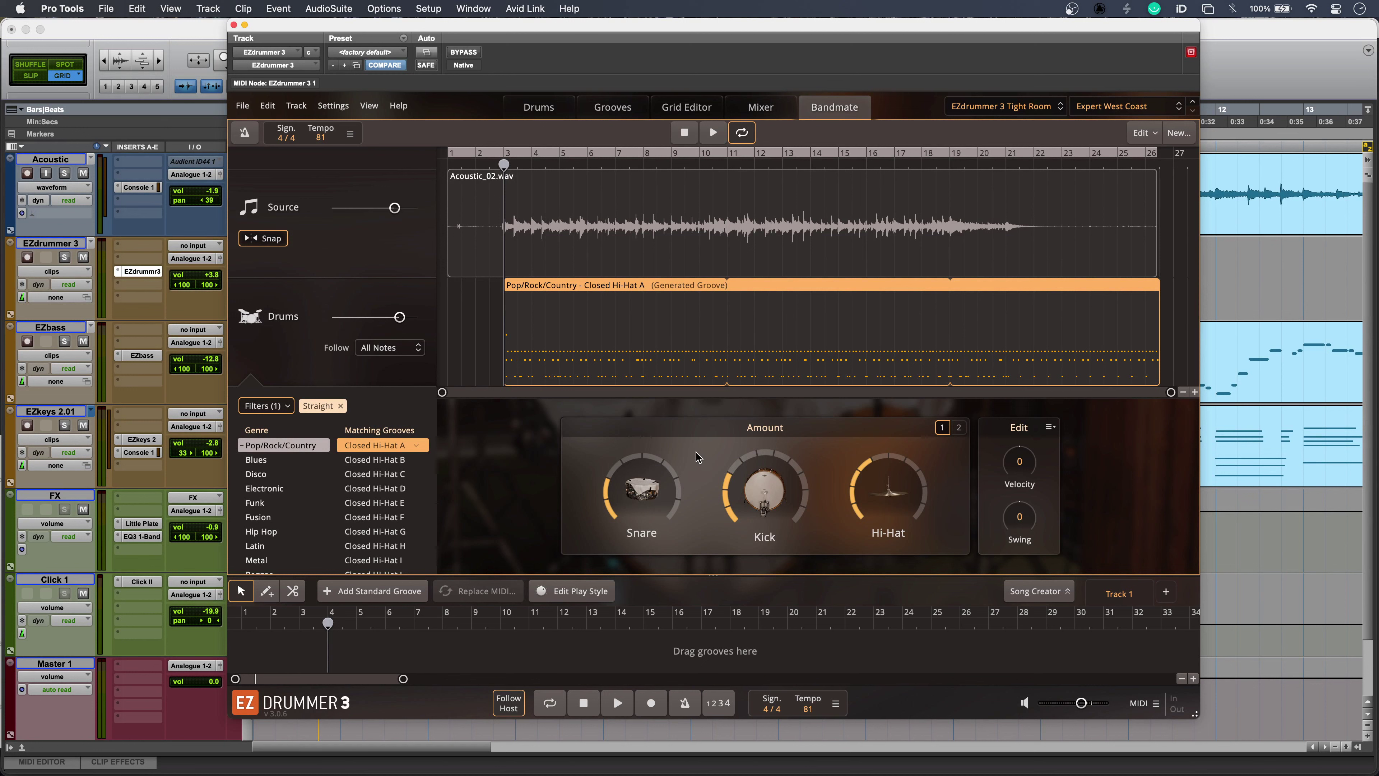
pyautogui.press('space')
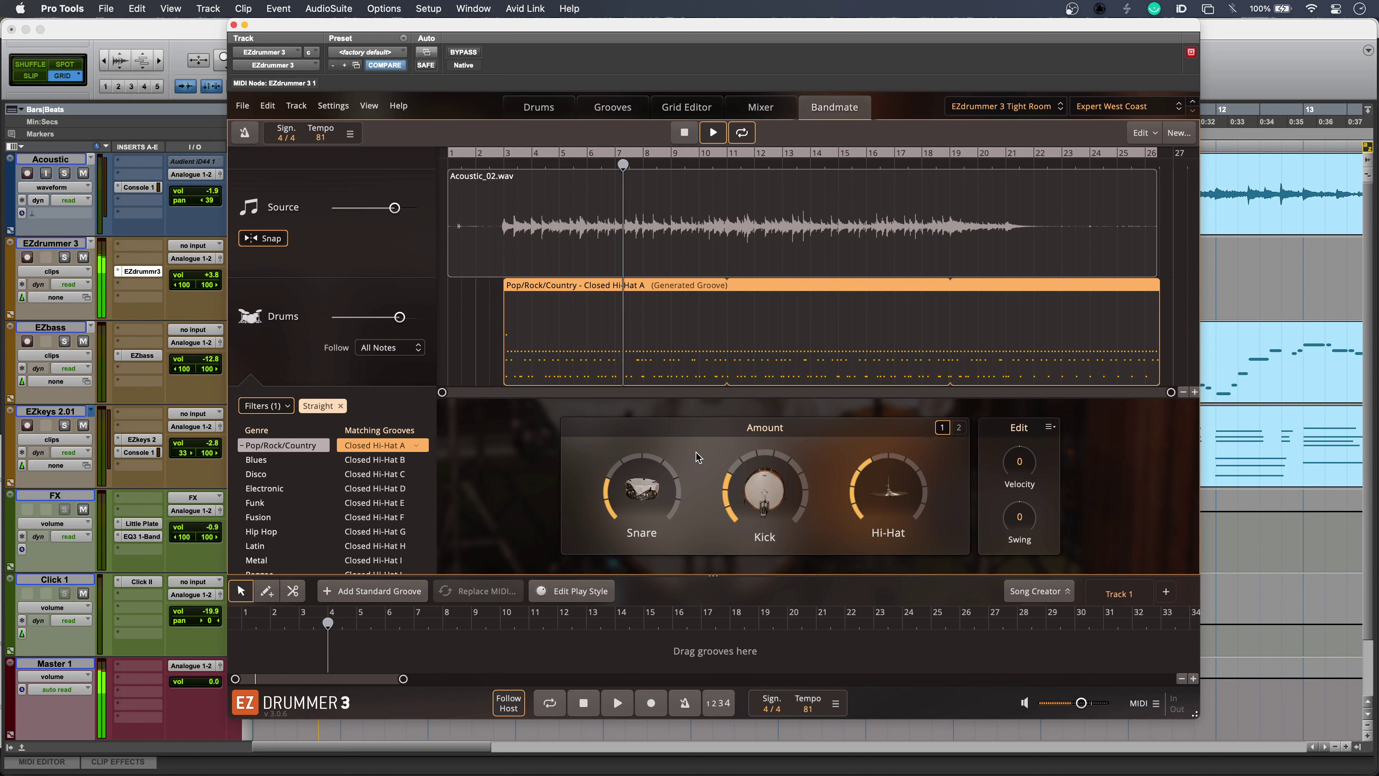
pyautogui.press('space')
# Step: Switch the Bandmate drum part to the Pop/Rock/Country groove Closed Hi-Hat G
pyautogui.scroll(-2, 378, 502)
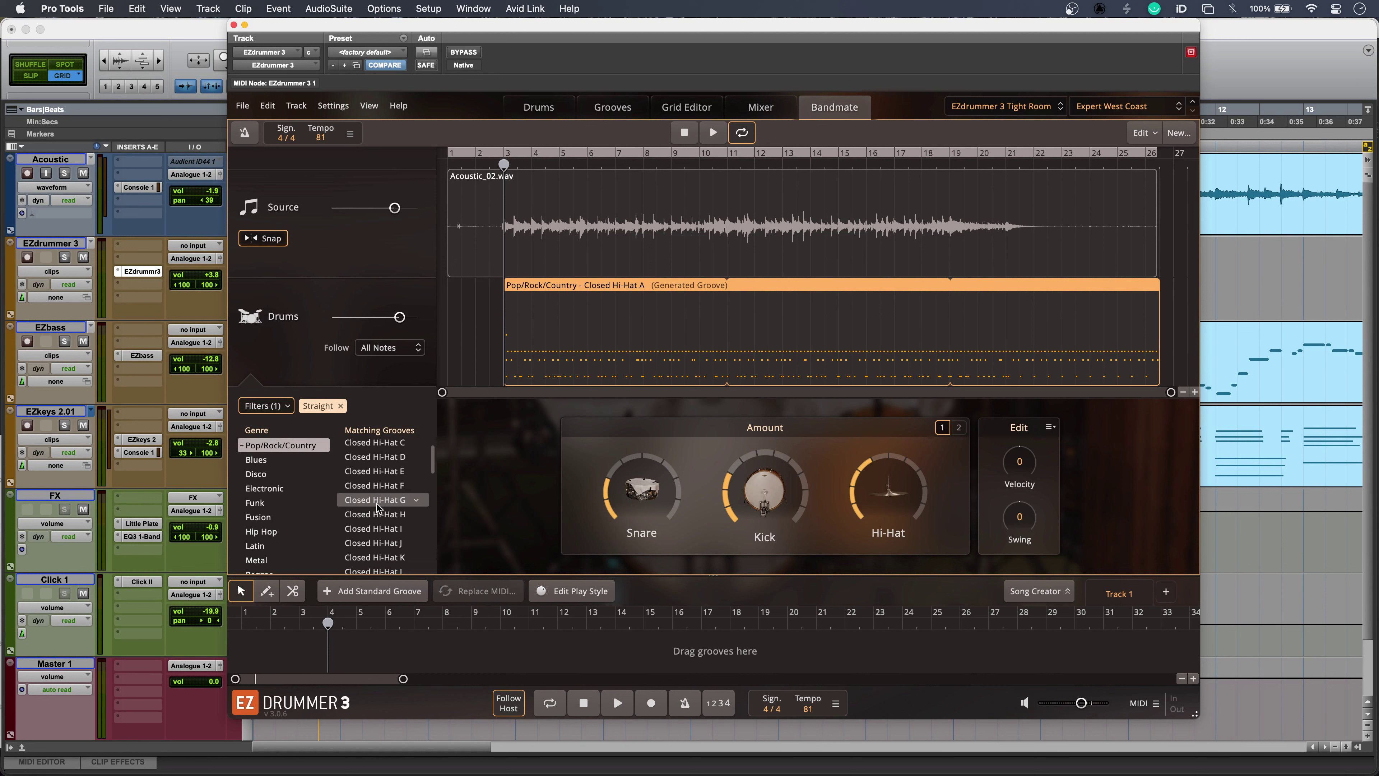
pyautogui.click(379, 500)
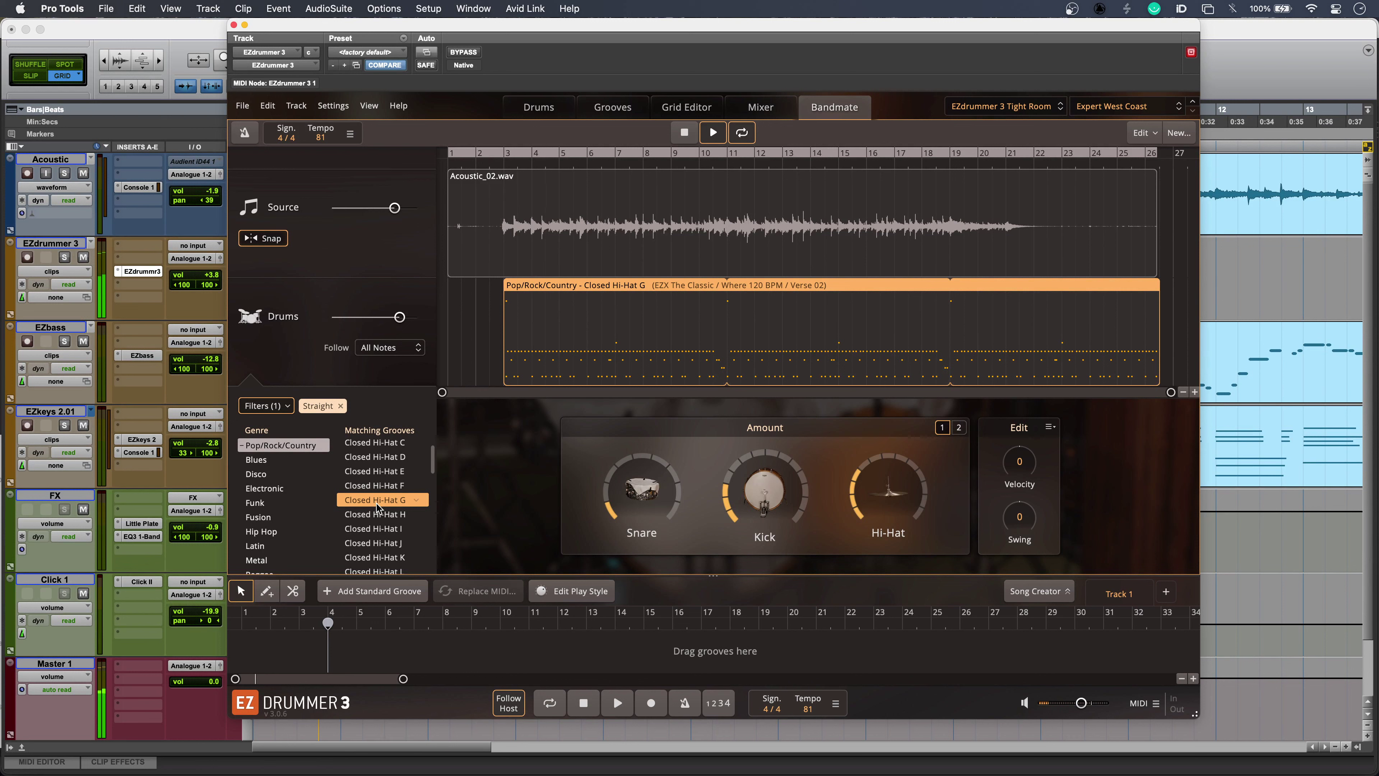
# Step: Try the Pop/Rock/Country grooves Closed Hi-Hat K and Closed Hi-Hat N as the Bandmate drum part, auditioning Closed Hi-Hat N
pyautogui.scroll(-3, 378, 505)
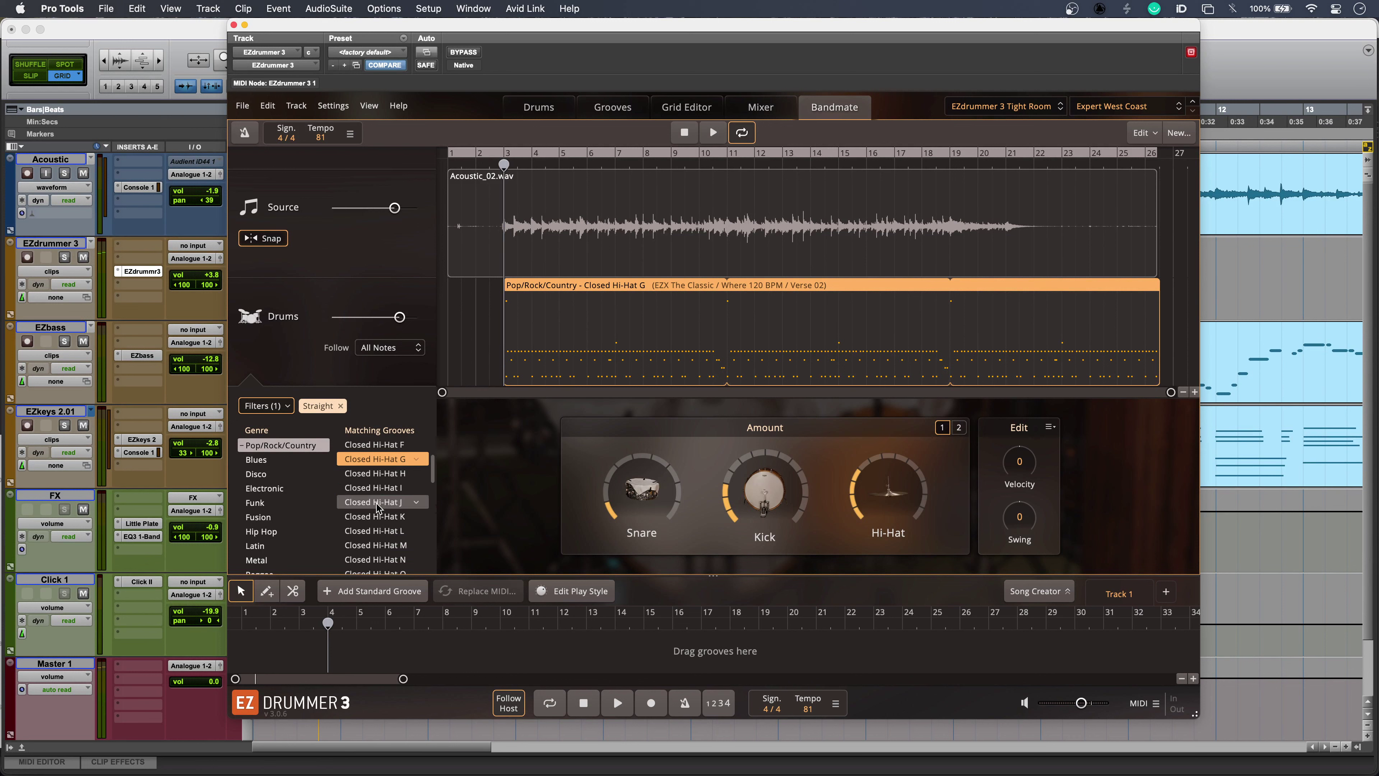
pyautogui.scroll(-1, 378, 507)
pyautogui.click(378, 505)
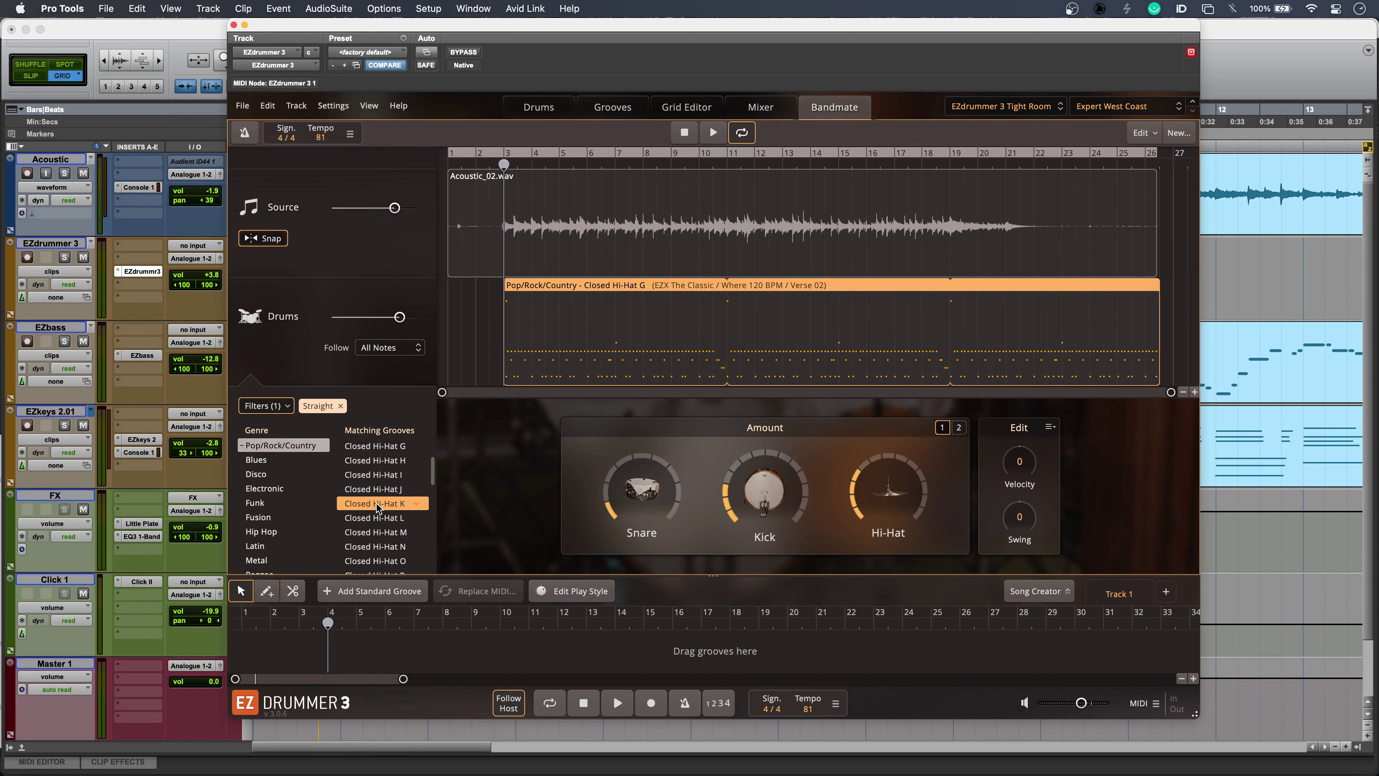
pyautogui.click(389, 547)
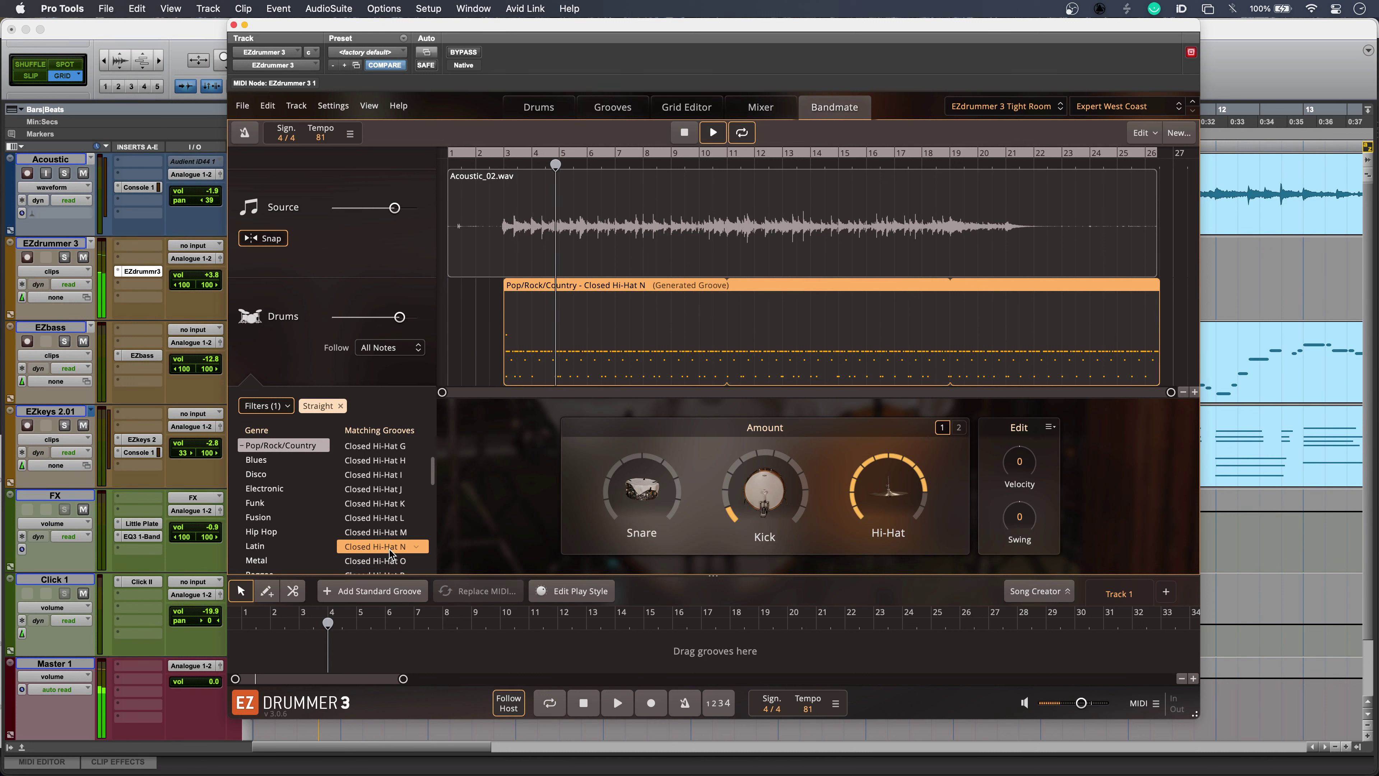
pyautogui.press('space')
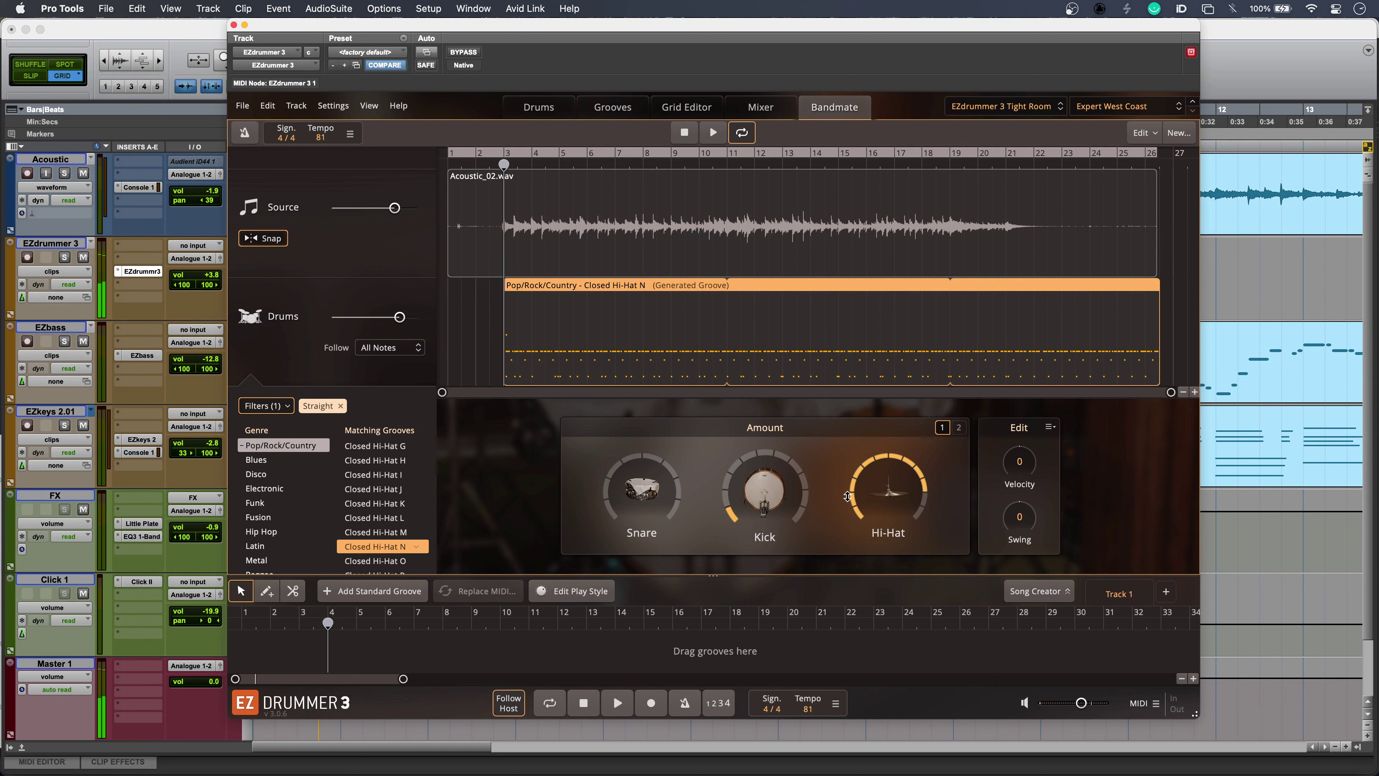
# Step: Raise the kick amount, set the hi-hat amount to level 5 and the snare to level 4, and play back the groove
pyautogui.moveTo(783, 479); pyautogui.dragTo(784, 468)
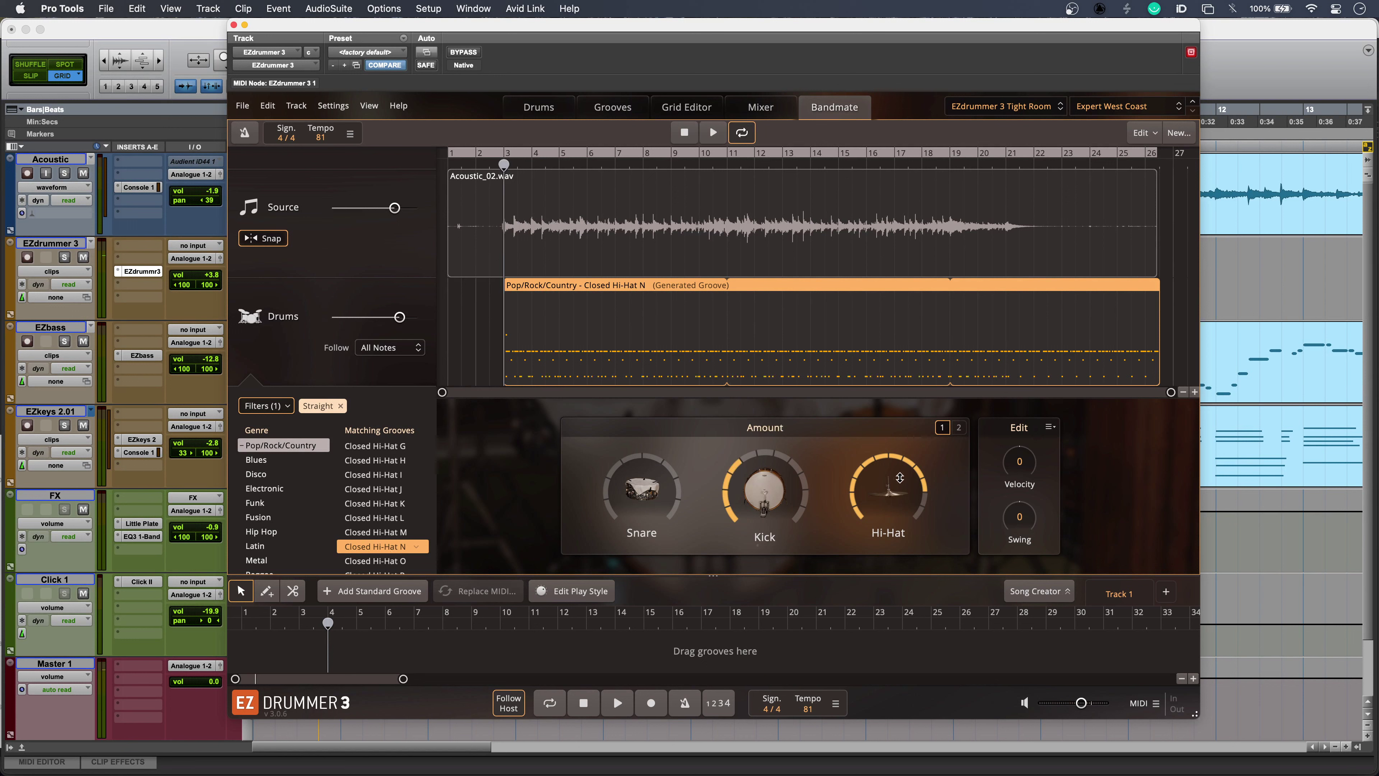
pyautogui.moveTo(901, 498); pyautogui.dragTo(893, 549)
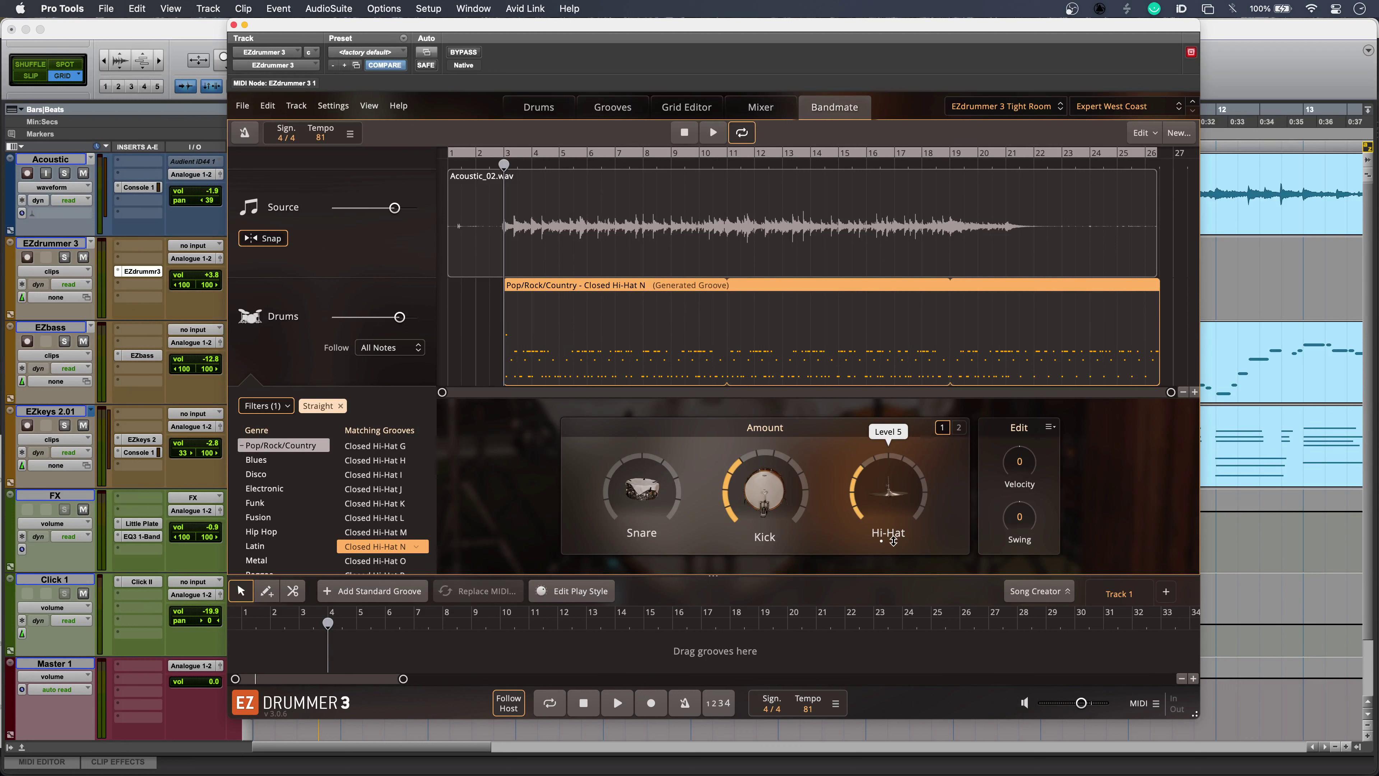
pyautogui.moveTo(658, 498); pyautogui.dragTo(657, 432)
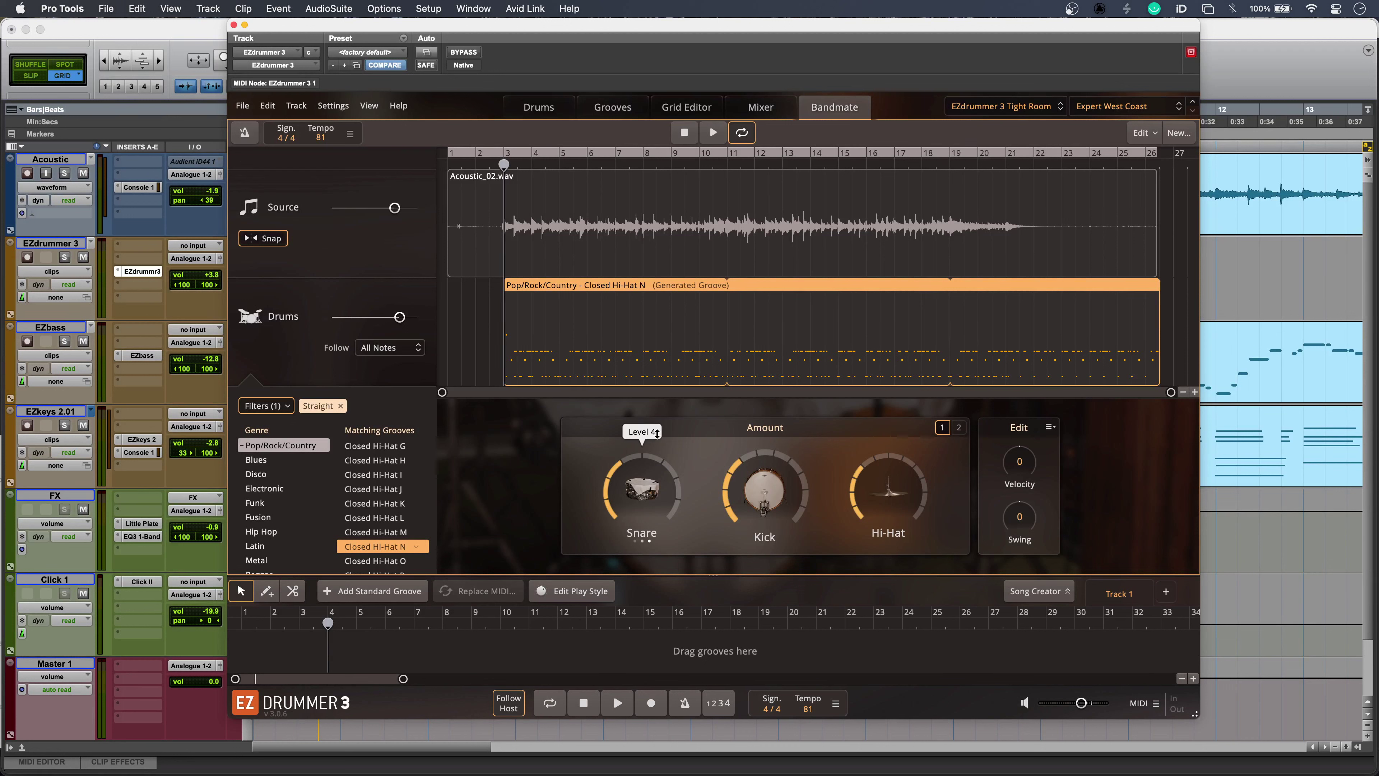
pyautogui.press('space')
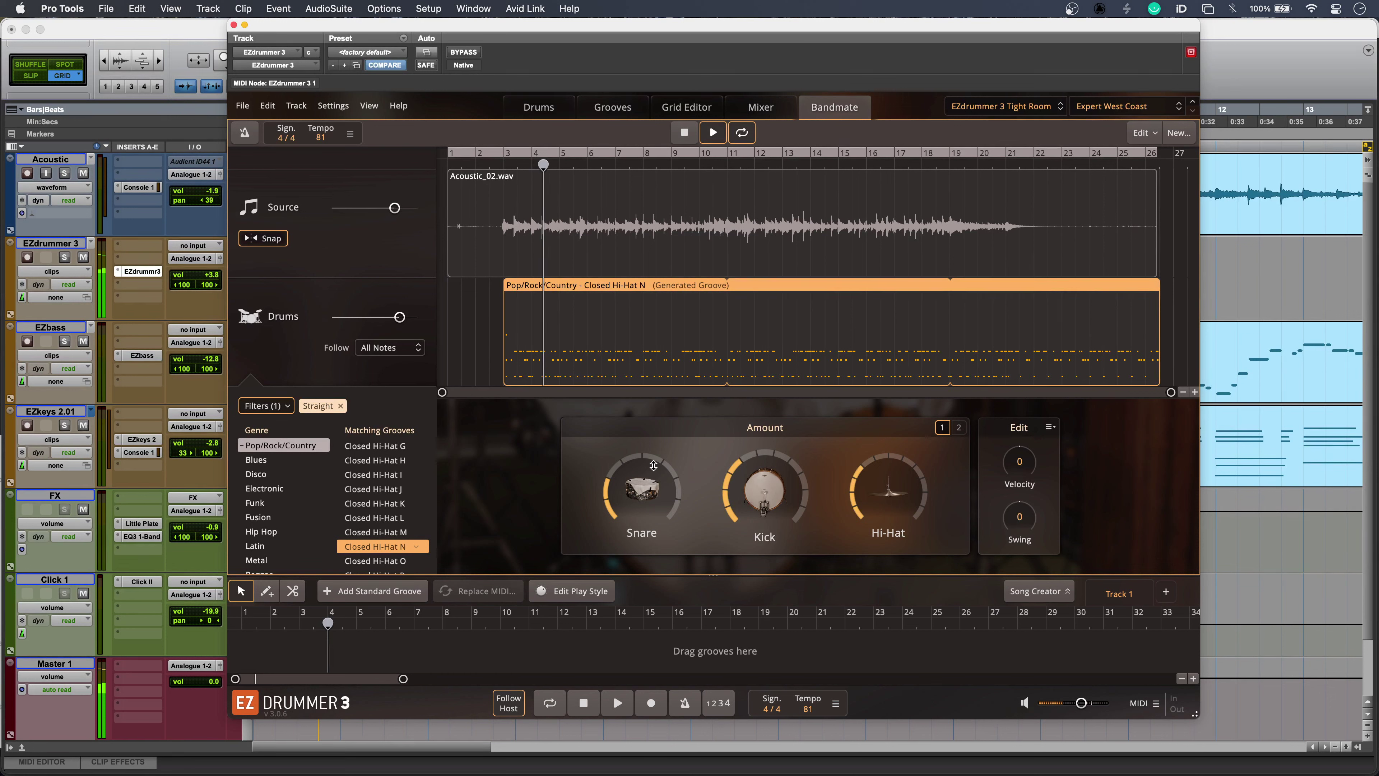
pyautogui.press('space')
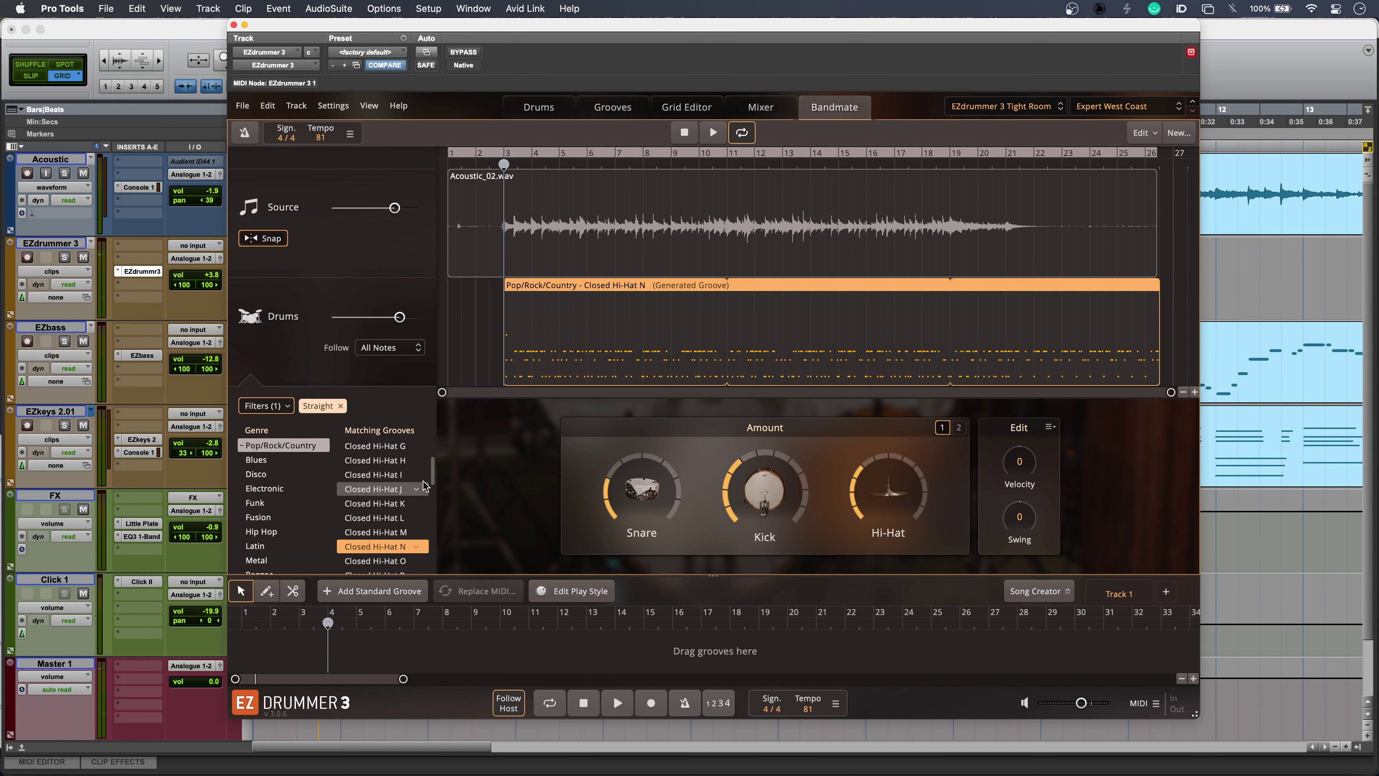
# Step: Switch the Bandmate drum part to the Pop/Rock/Country groove Closed Hi-Hat A and lower the source audio's volume slightly
pyautogui.scroll(3, 425, 486)
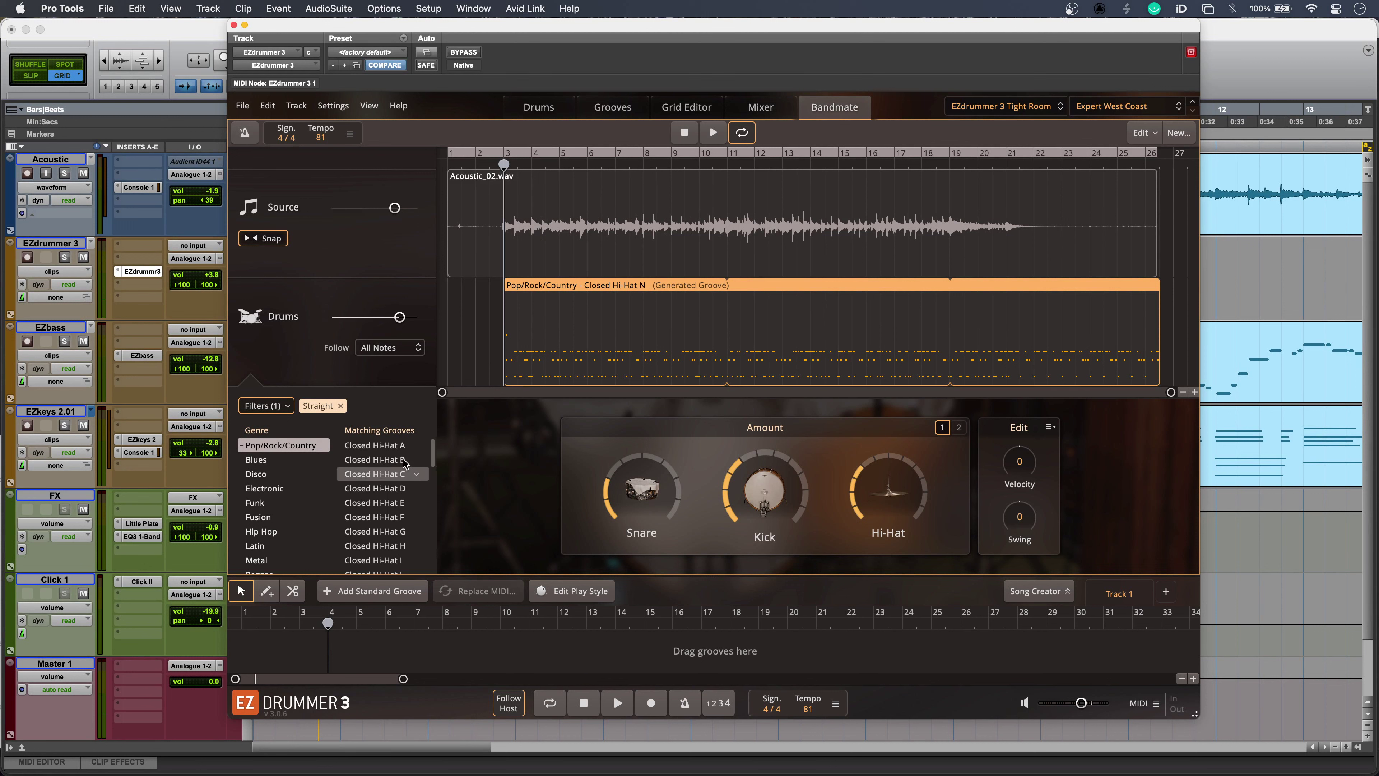
pyautogui.click(380, 445)
pyautogui.click(382, 209)
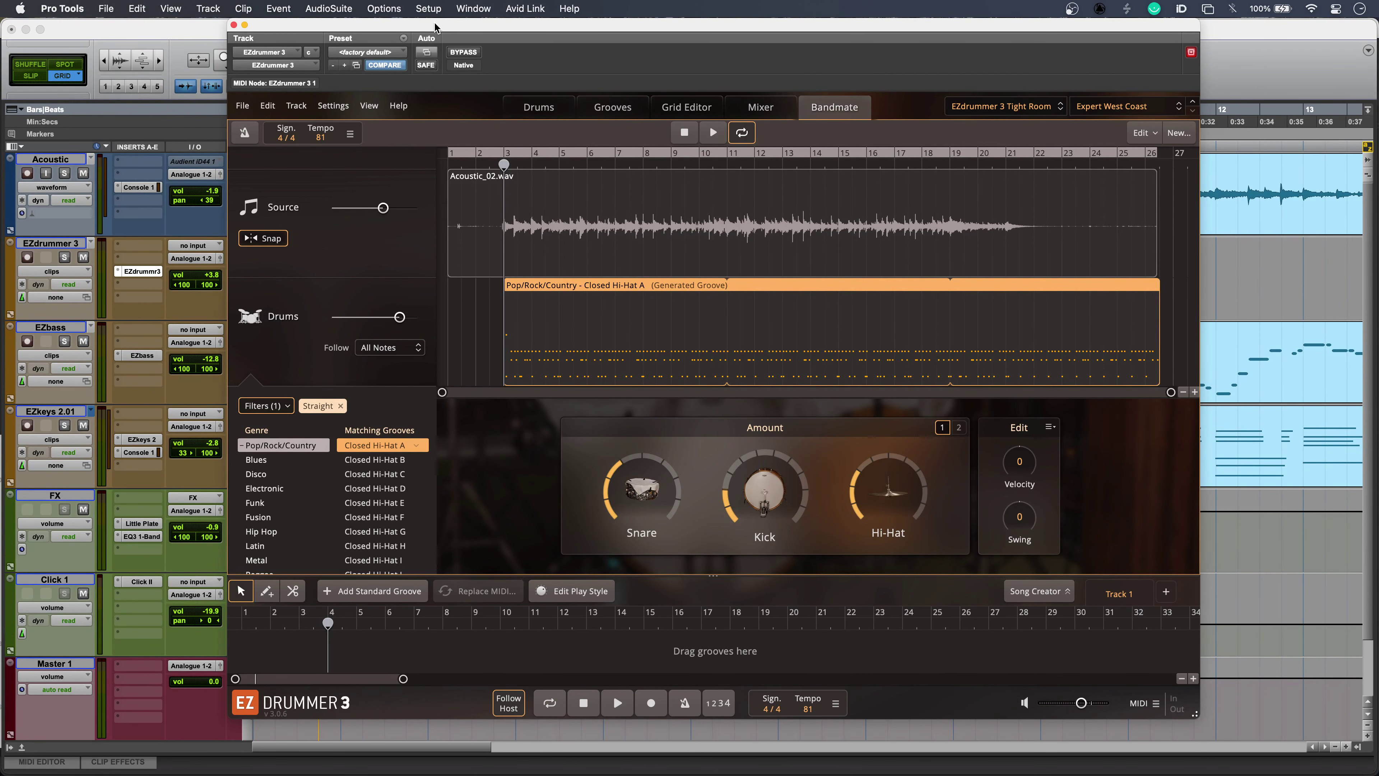
# Step: Place the generated Bandmate groove on the EZdrummer 3 track in the Pro Tools timeline at bar 3, aligned with the EZbass clip's start
pyautogui.moveTo(435, 27); pyautogui.dragTo(722, 22)
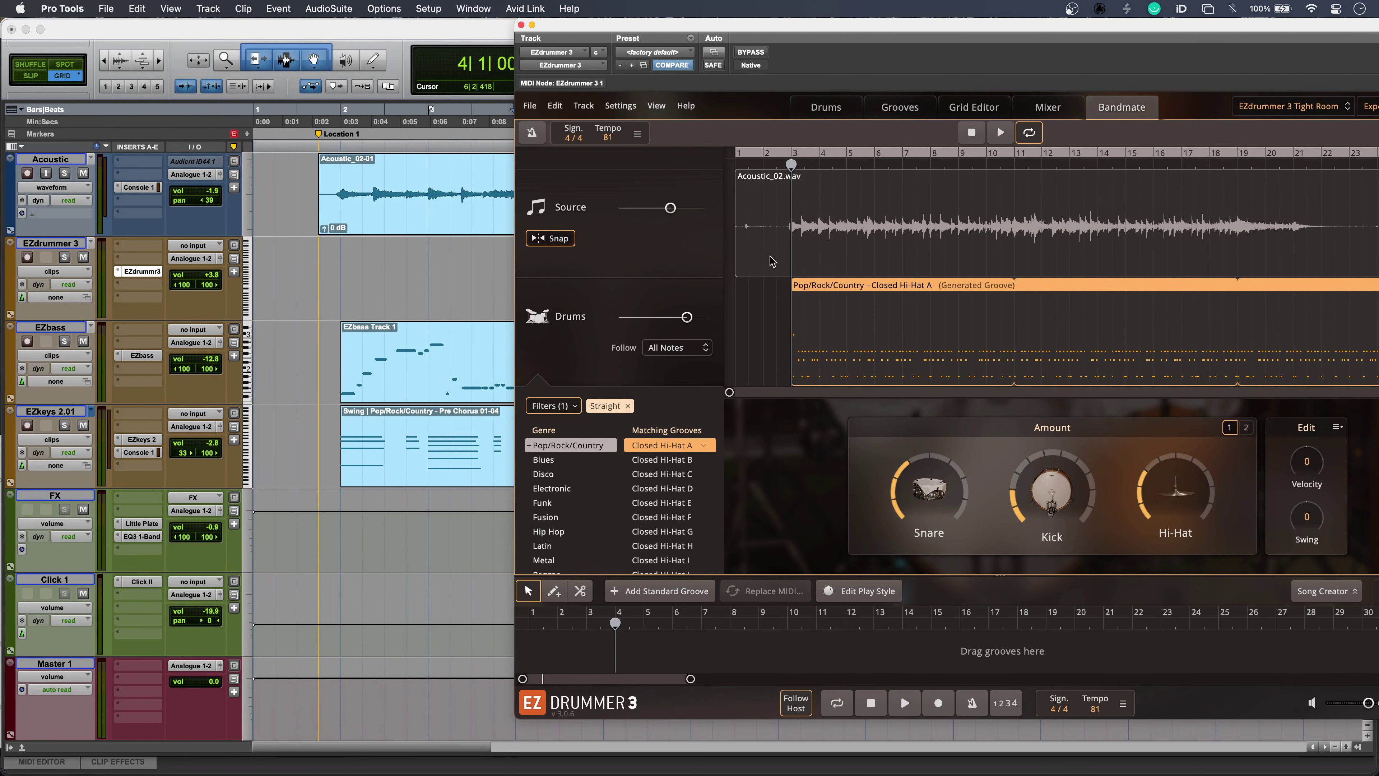
pyautogui.moveTo(874, 345); pyautogui.dragTo(342, 271)
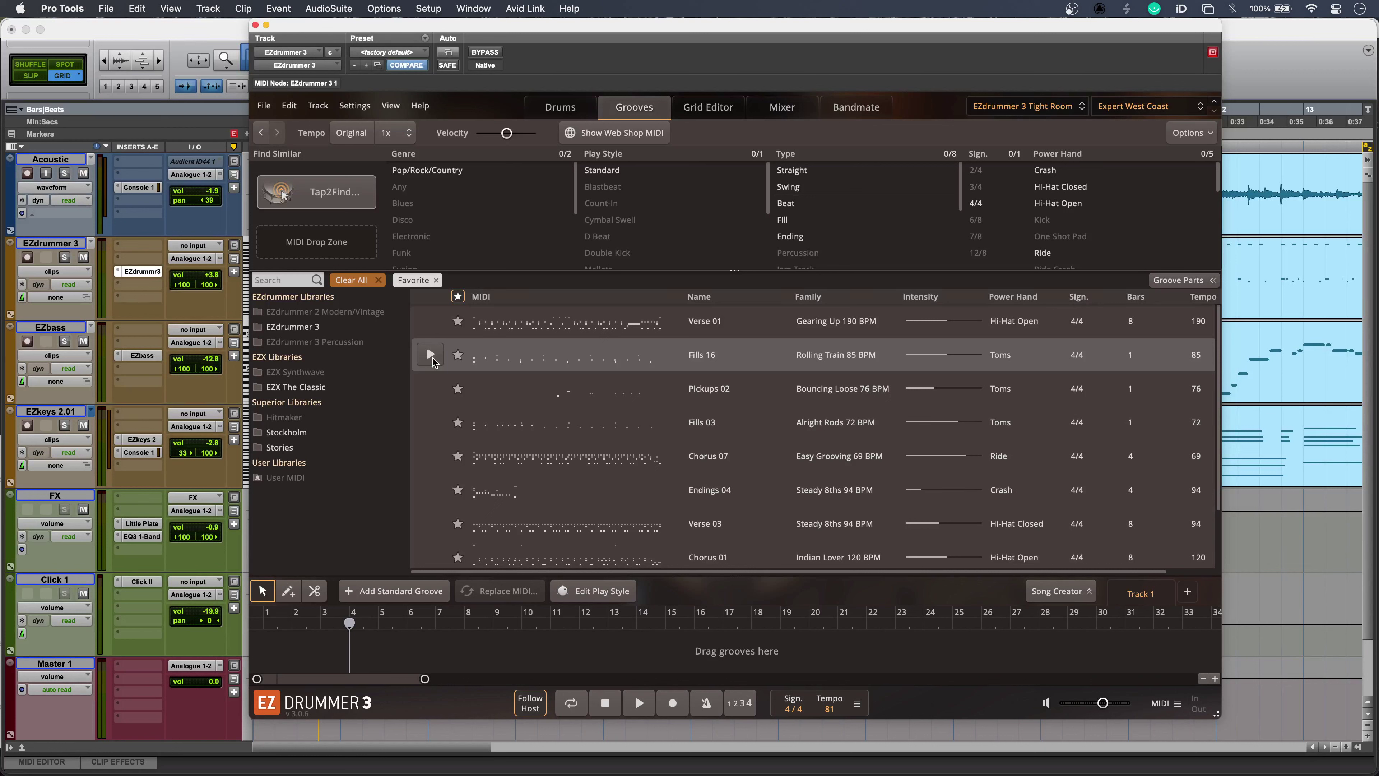
# Step: Audition the favorite fills Fills 16 from Rolling Train 85 BPM and Fills 03 from Alright Rods 72 BPM
pyautogui.click(430, 355)
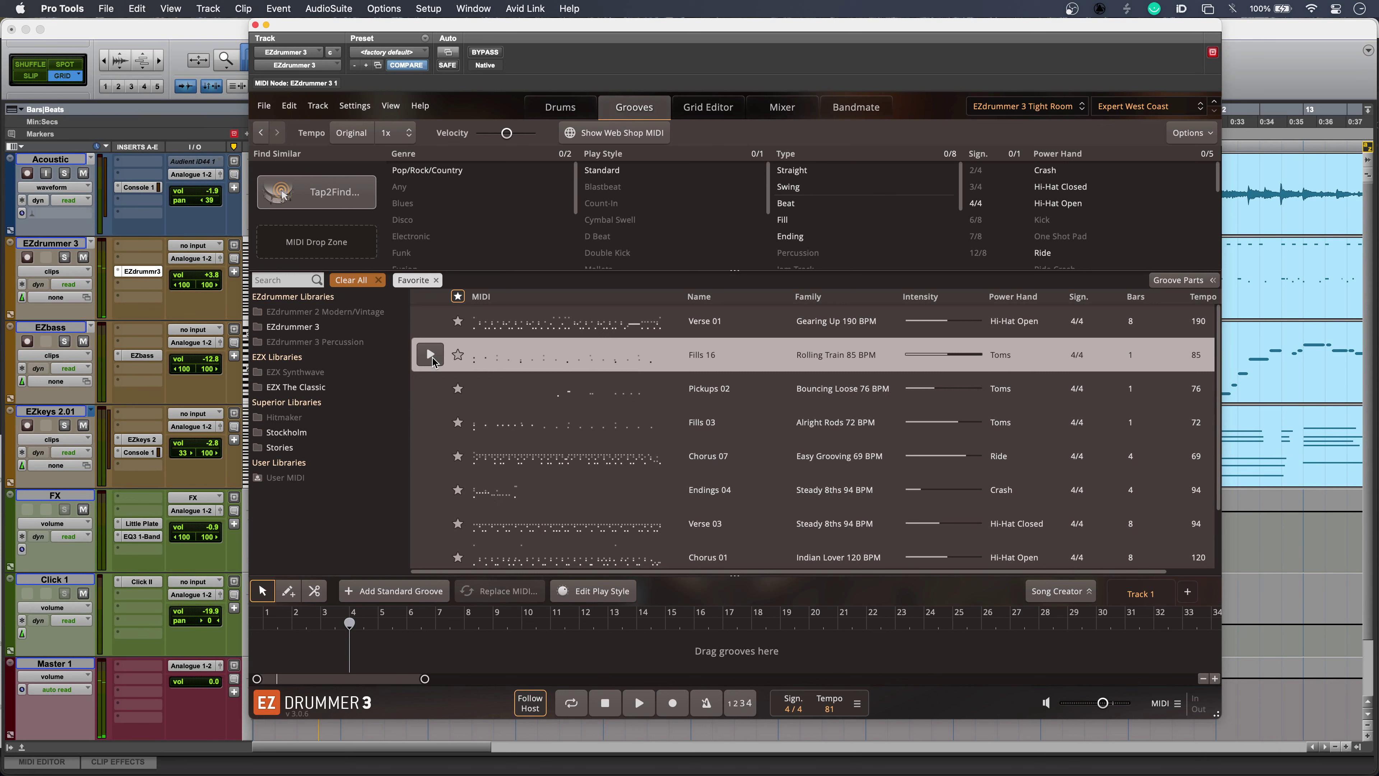
pyautogui.click(431, 419)
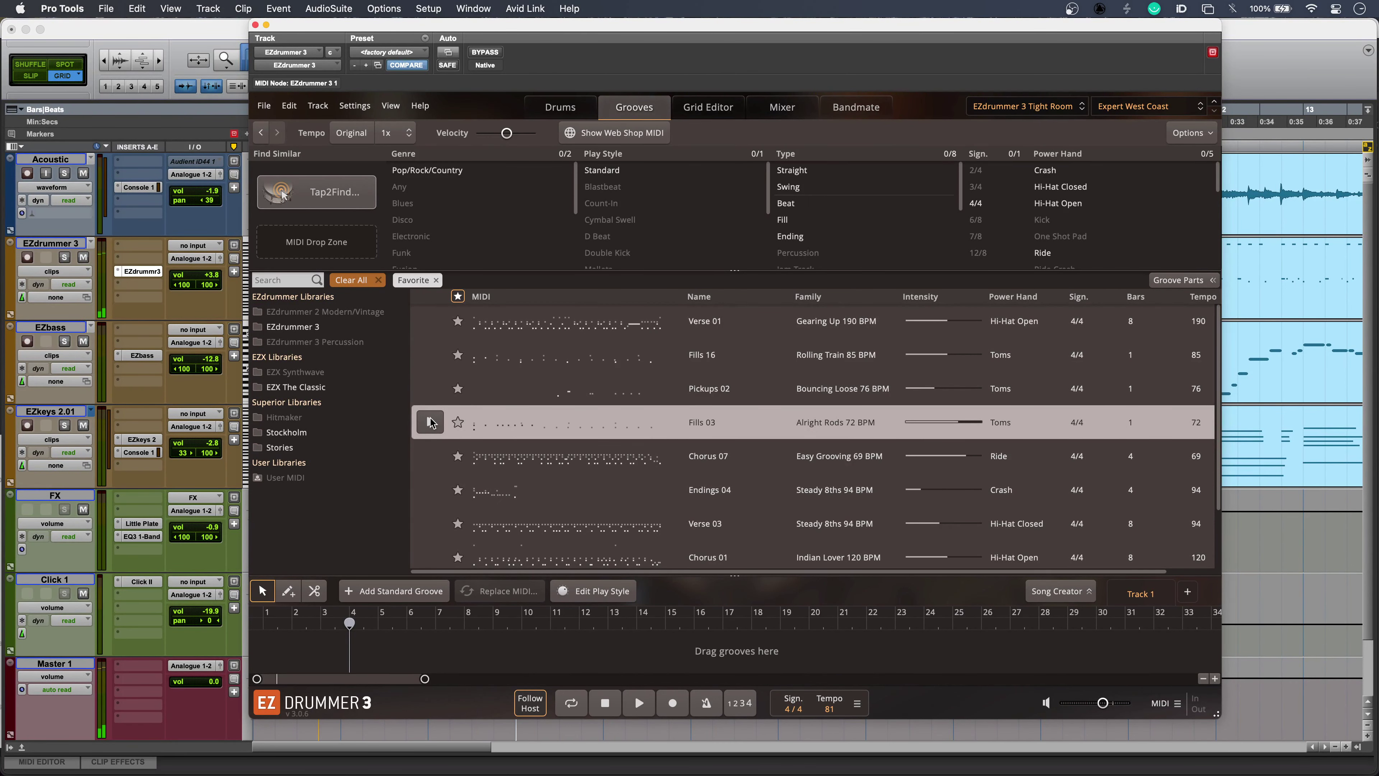
# Step: Show the drum kit view and play back the song with the new drum part
pyautogui.click(564, 108)
pyautogui.press('space')
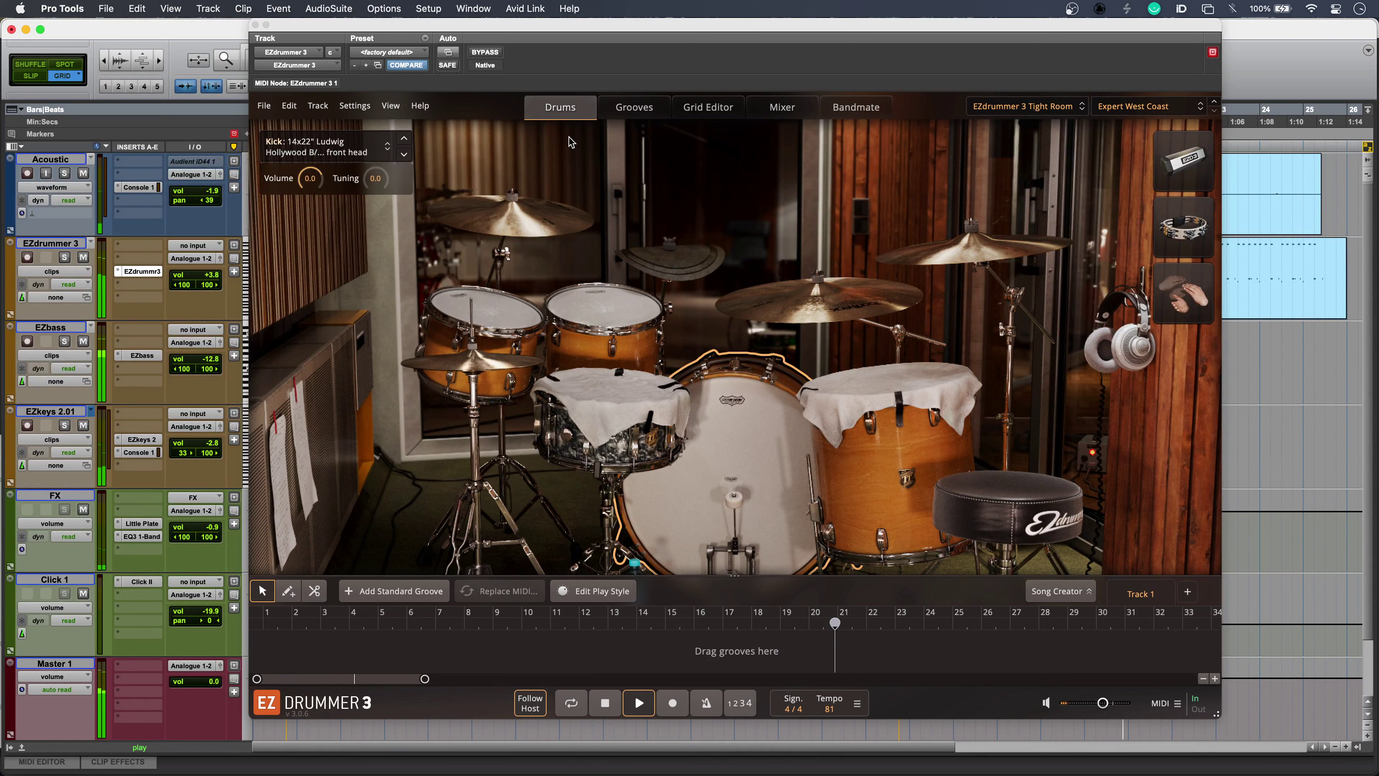
pyautogui.press('space')
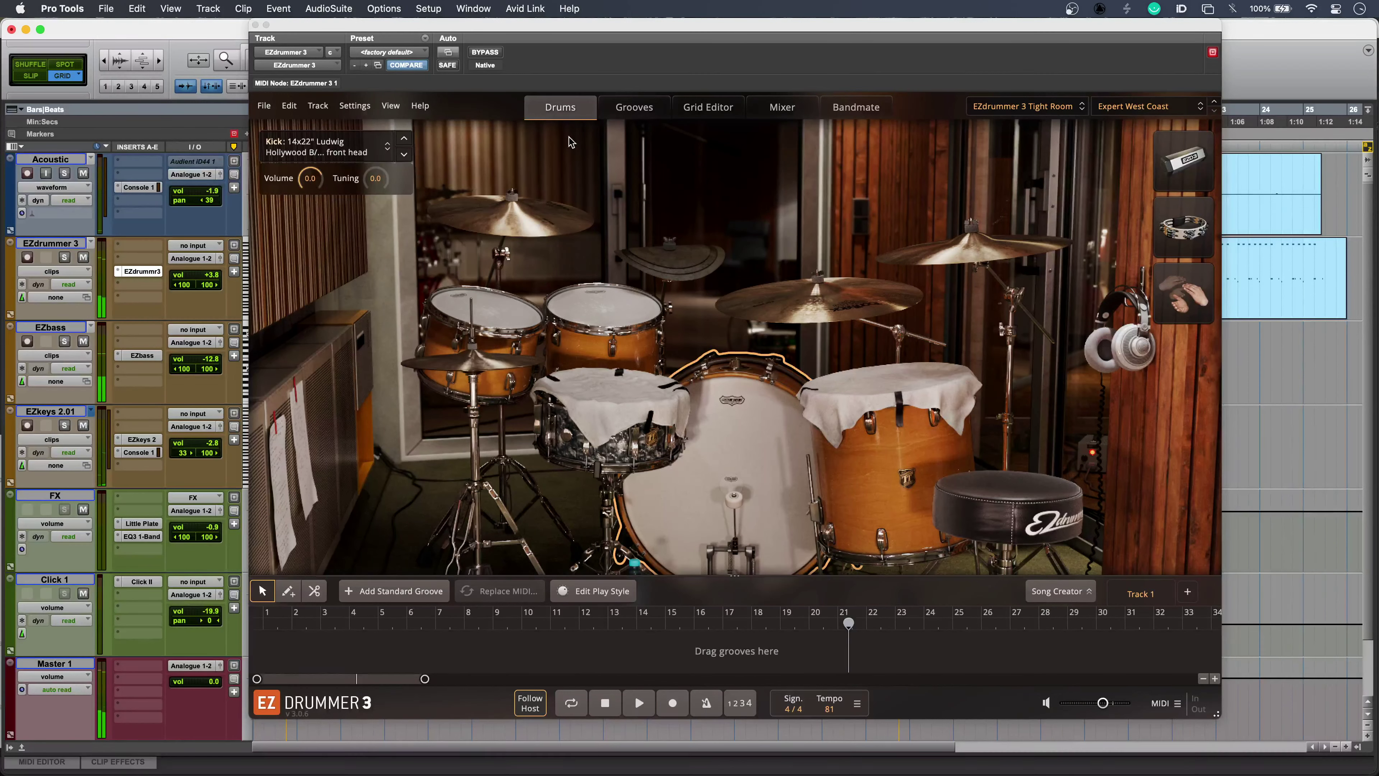